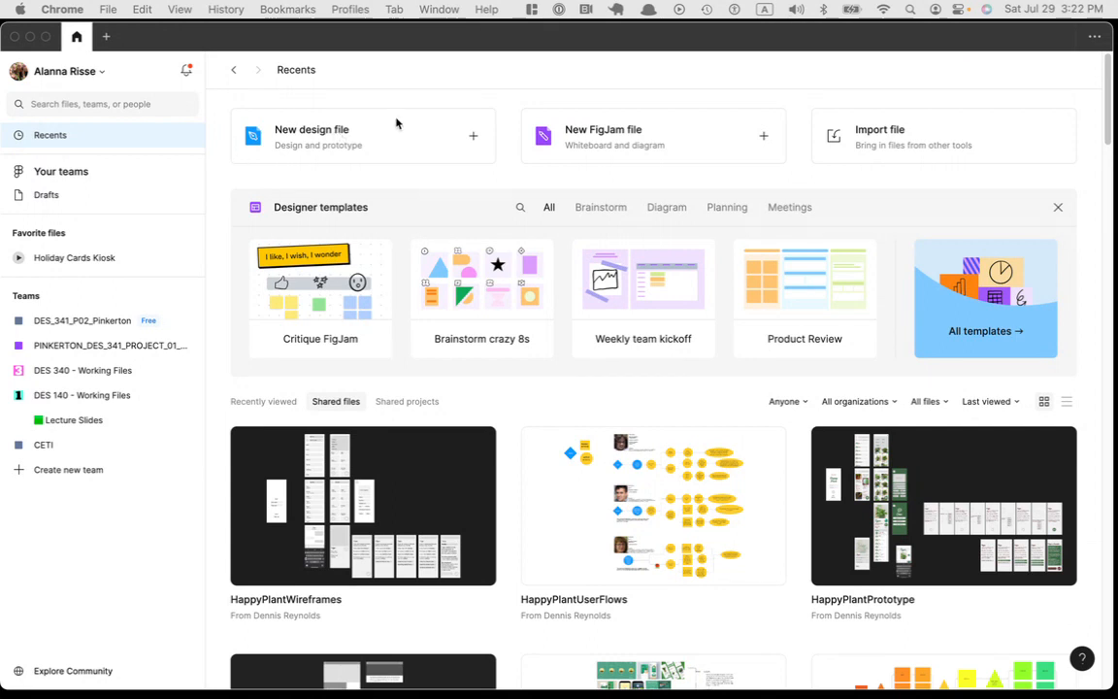
# Step: Create a new design file, add an iPhone 14 Pro Max frame, and move it toward the canvas's upper left
pyautogui.click(318, 133)
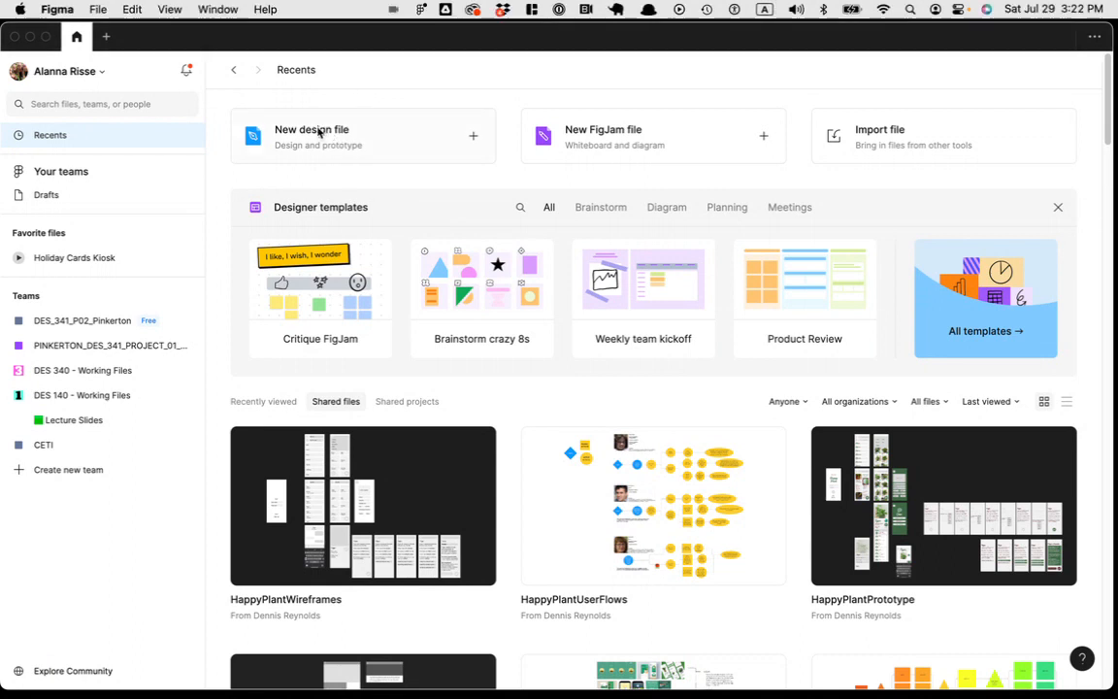
pyautogui.click(319, 133)
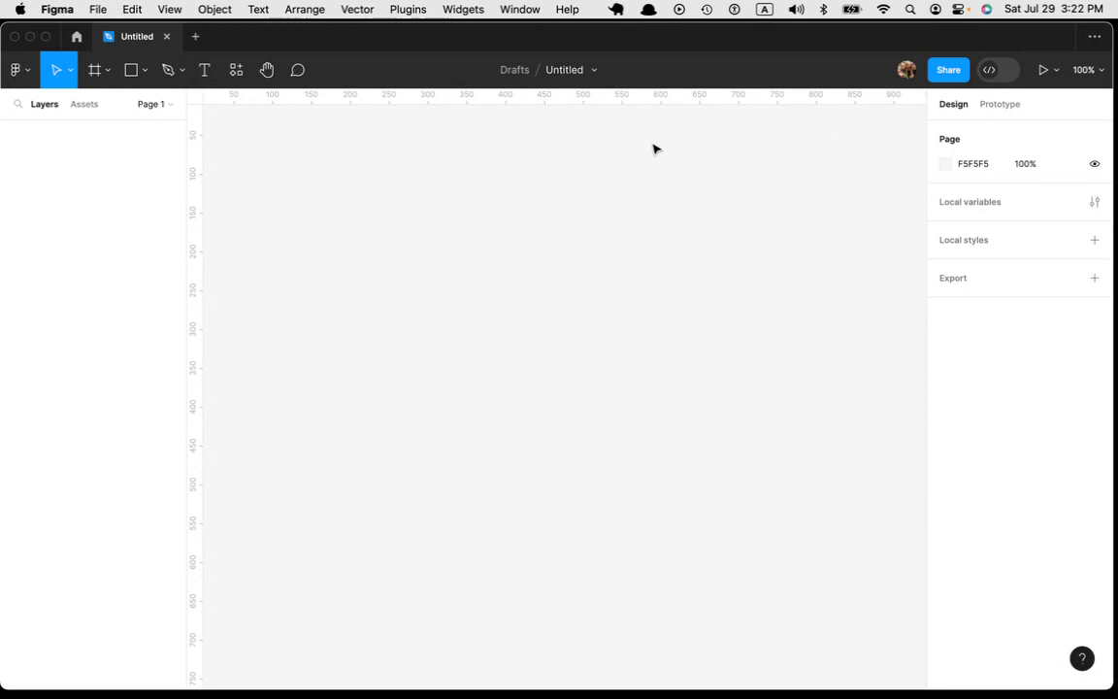
pyautogui.press('f')
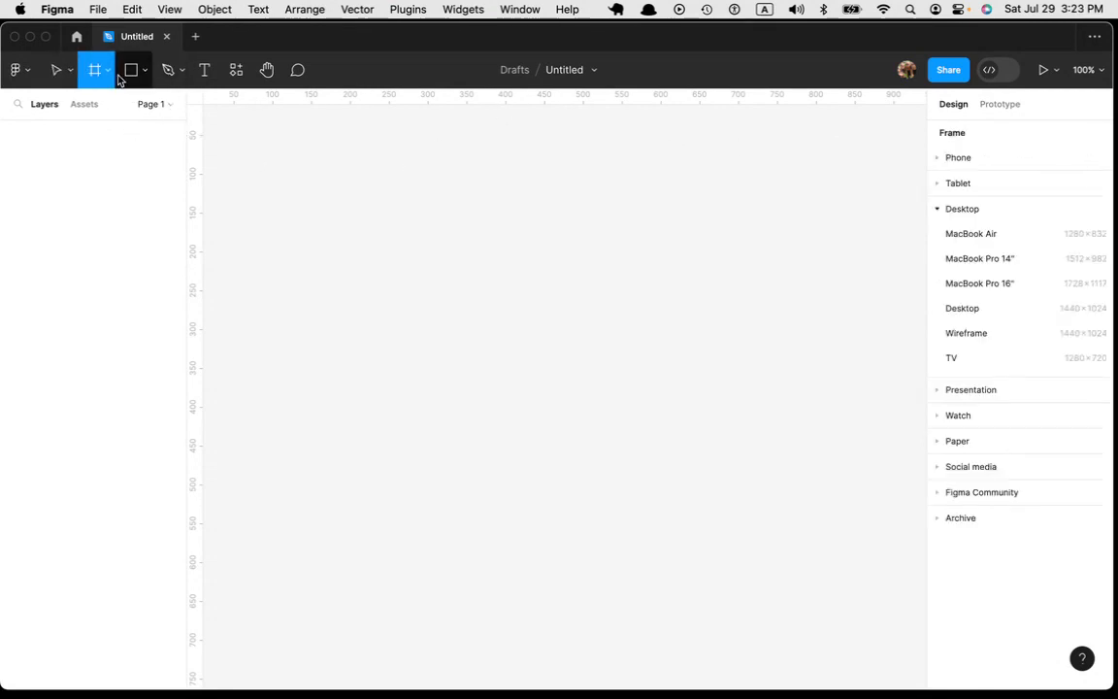
pyautogui.click(936, 159)
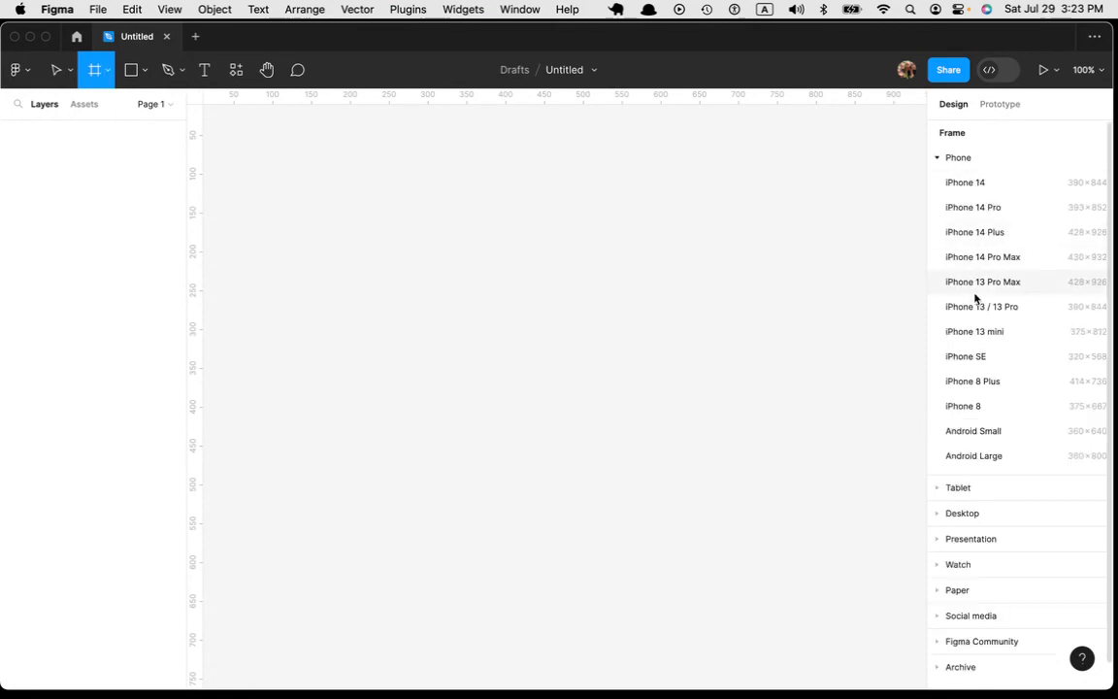
pyautogui.click(1004, 262)
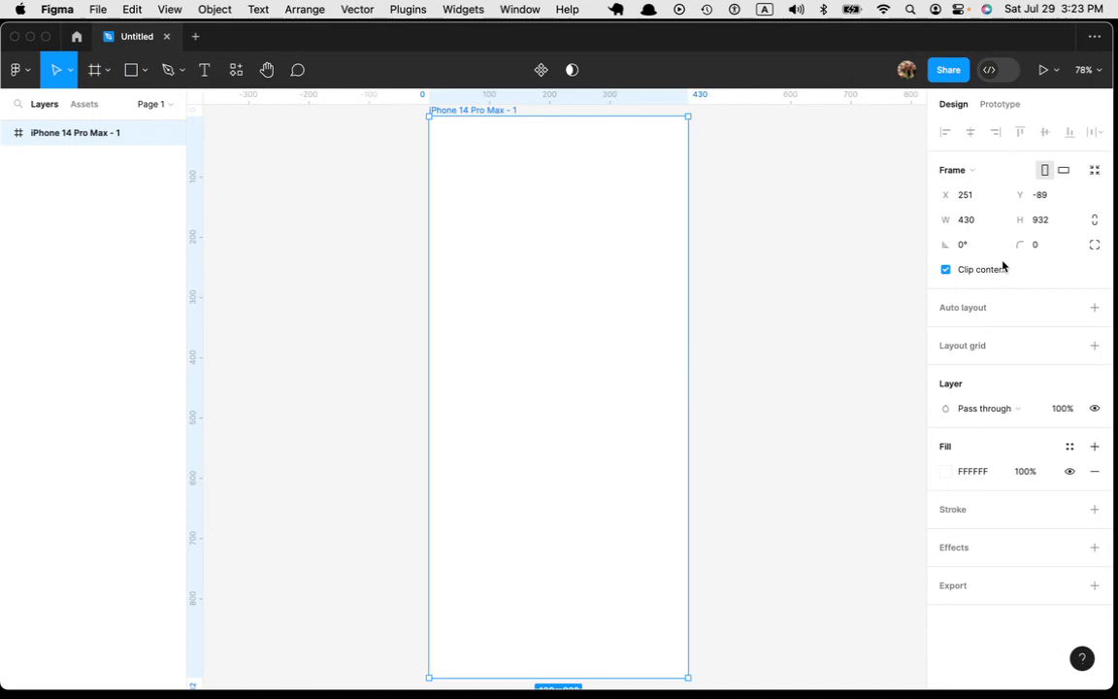
pyautogui.press('super+minus')
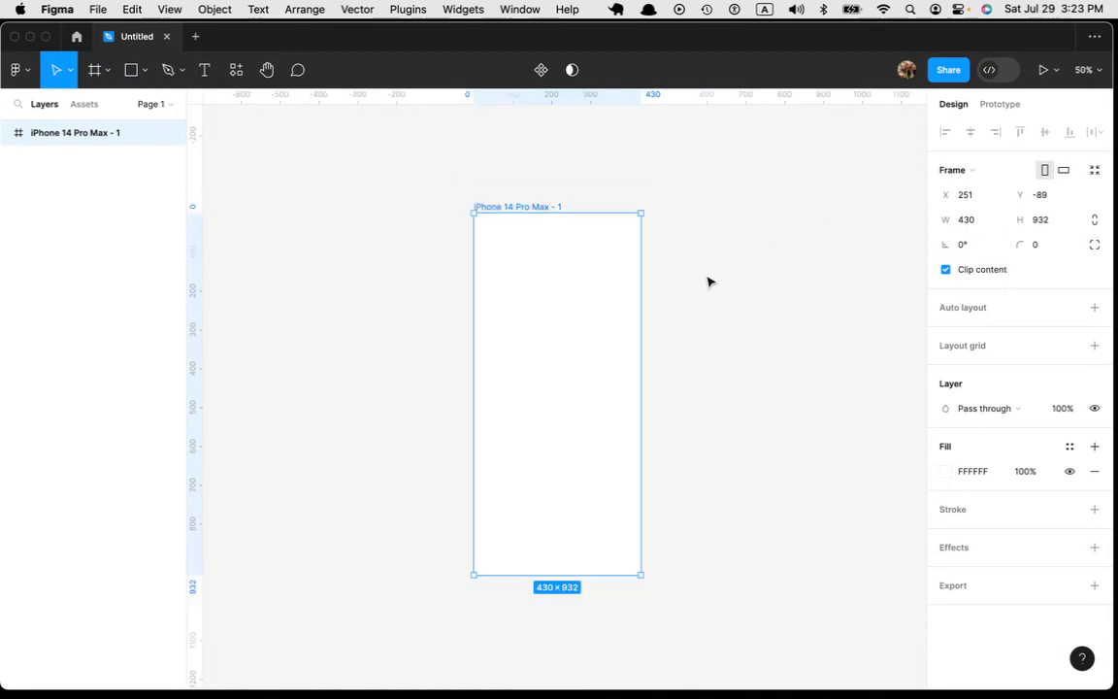
pyautogui.moveTo(531, 204); pyautogui.dragTo(298, 150)
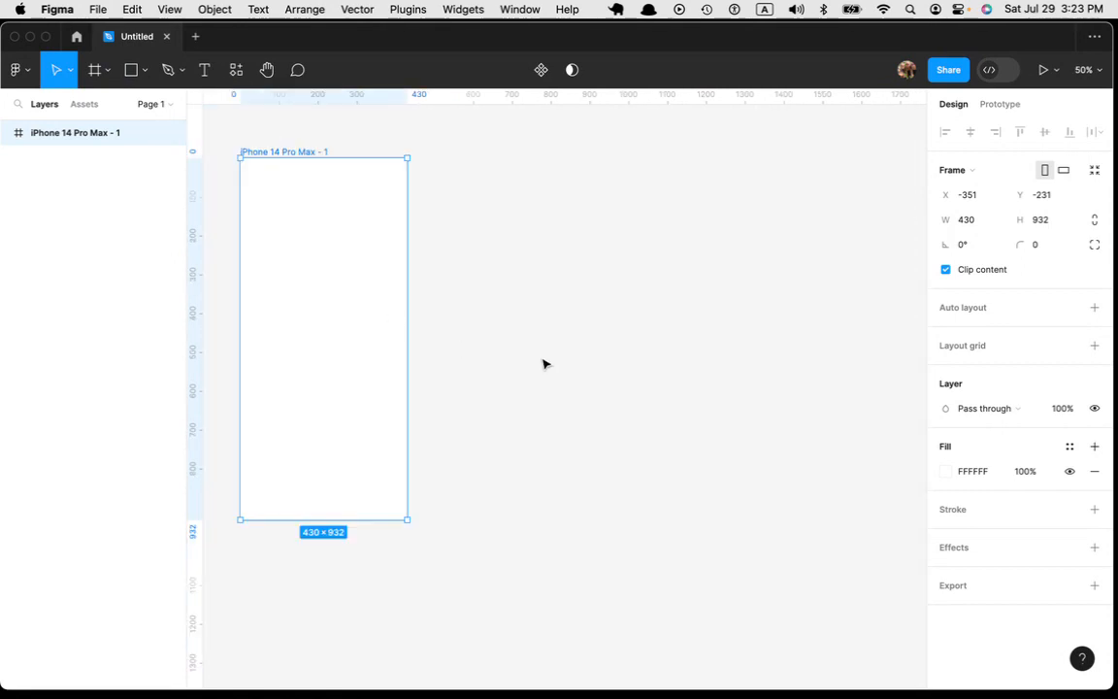
# Step: Add a 1440 × 1024 Desktop frame beside the phone frame and align their top edges
pyautogui.press('f')
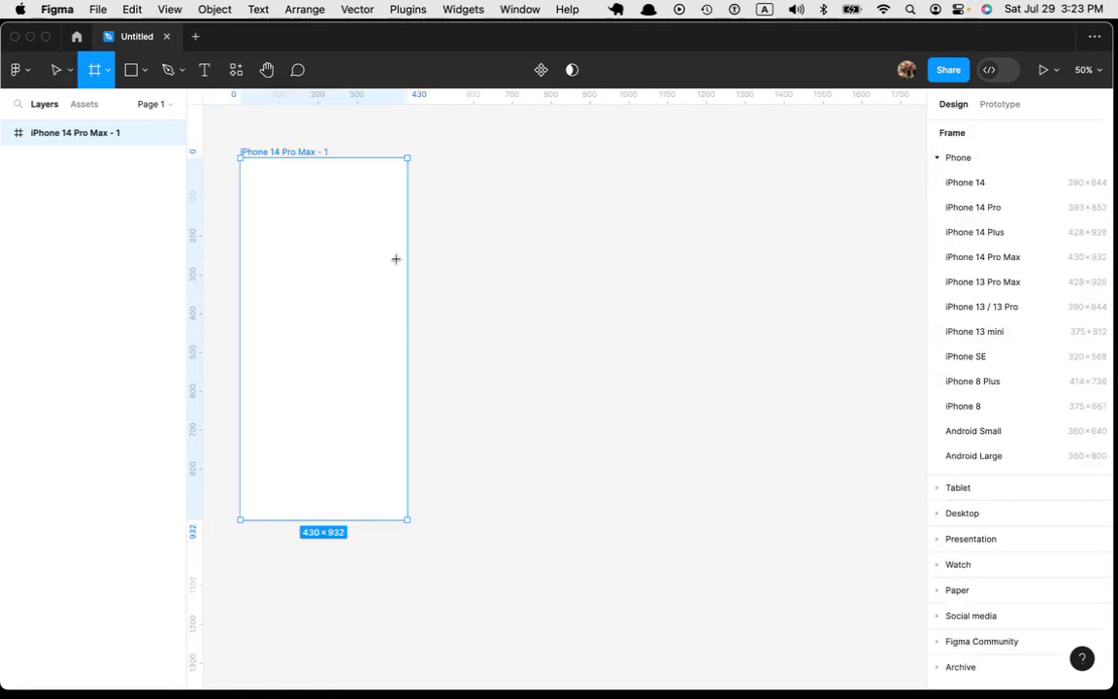
pyautogui.click(1004, 512)
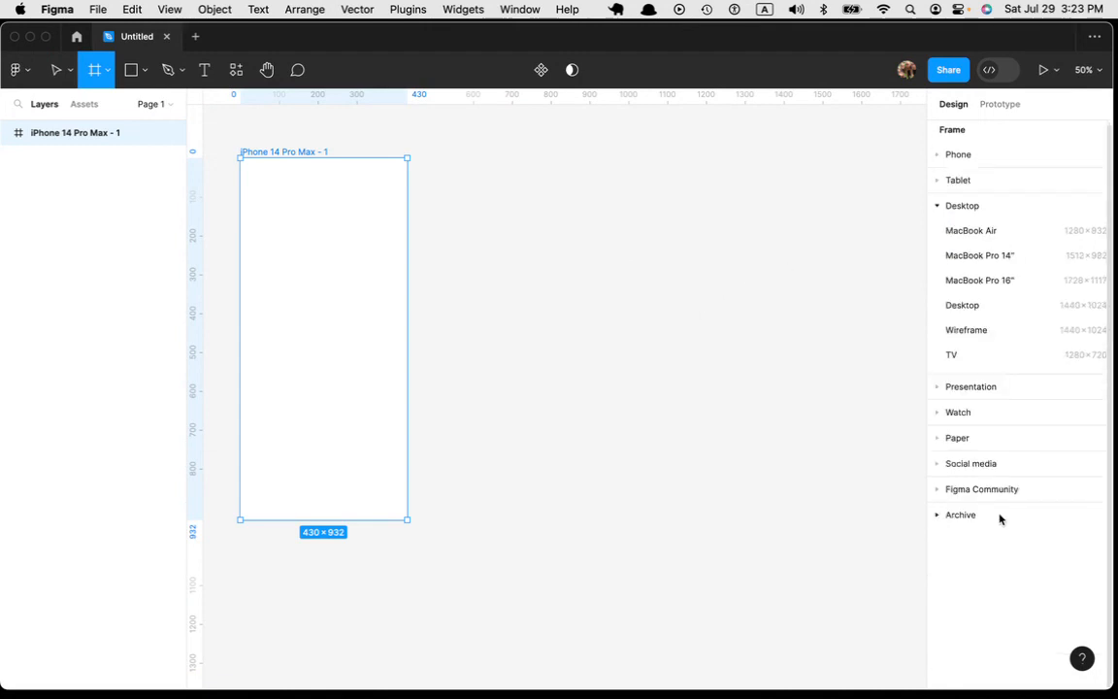
pyautogui.click(971, 307)
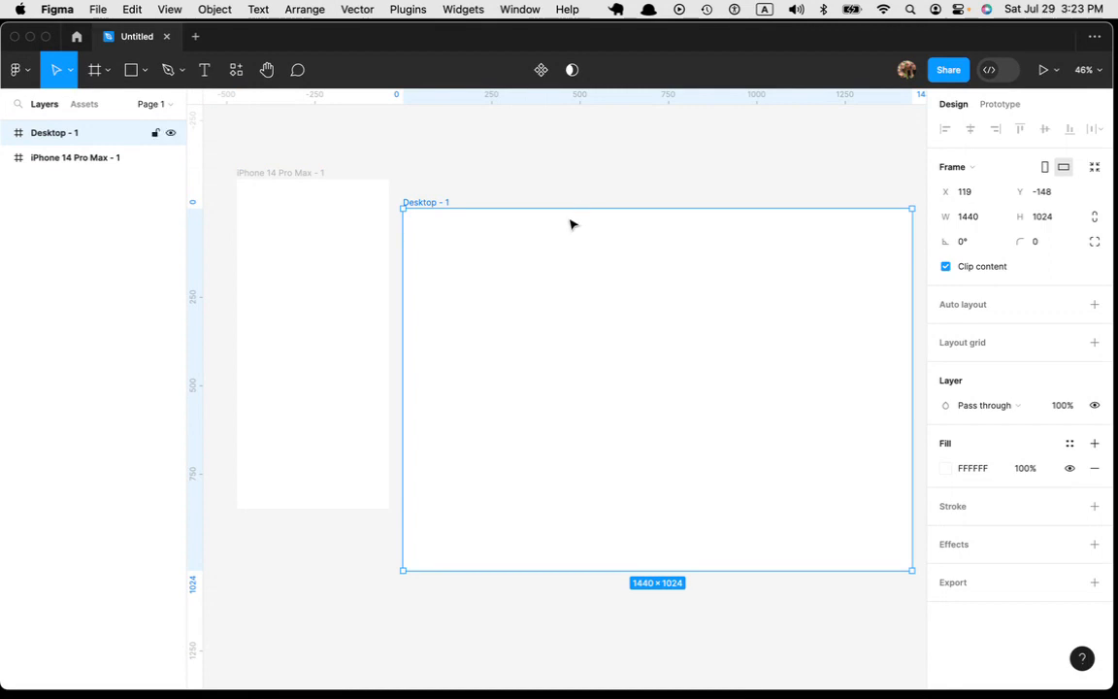
pyautogui.moveTo(551, 229); pyautogui.dragTo(554, 200)
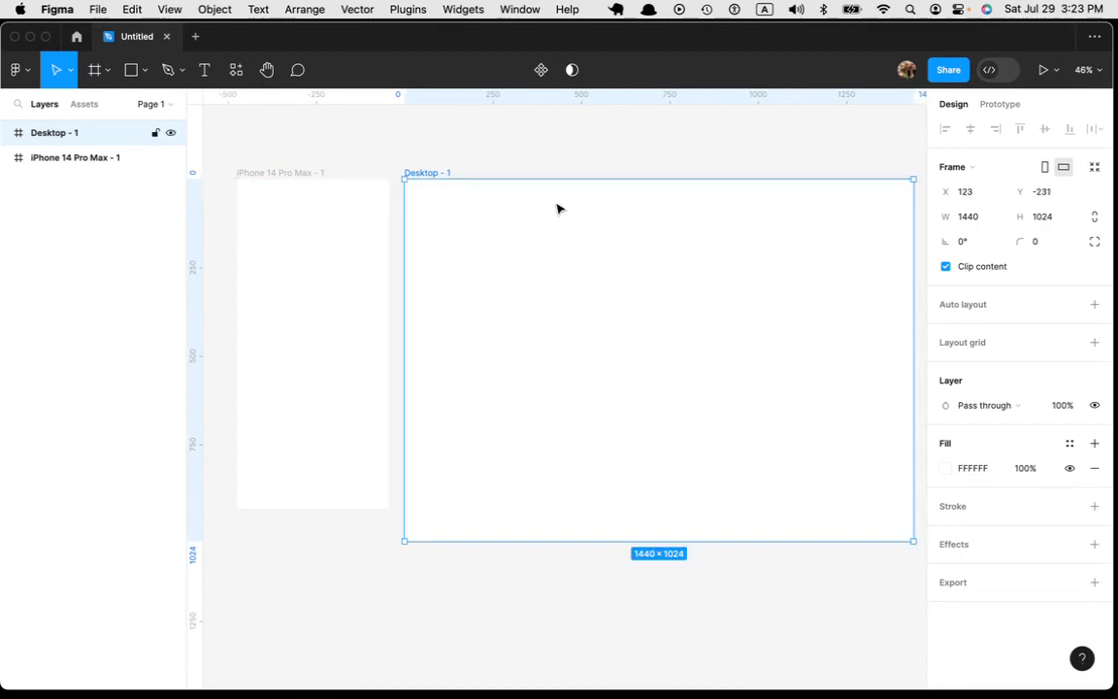
pyautogui.click(597, 160)
pyautogui.press('-')
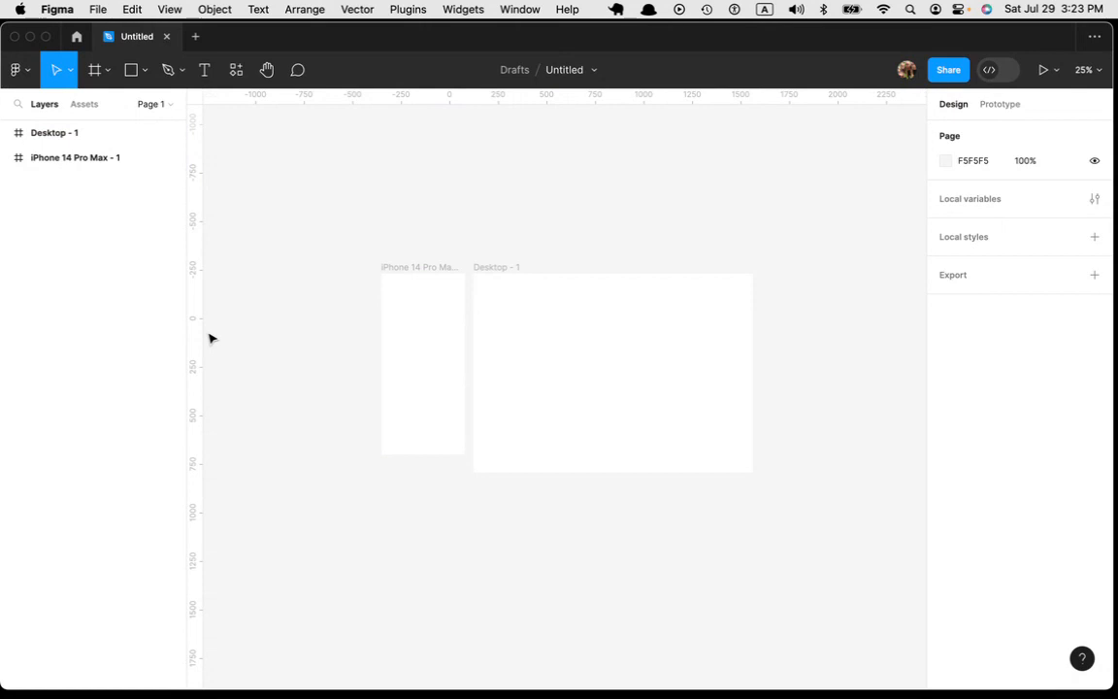
# Step: Place at-solid.svg, facebook.svg, instagram.svg and youtube.svg from CodeLoveCode's icons folder, and move them left of the phone frame
pyautogui.press('super+shift+k')
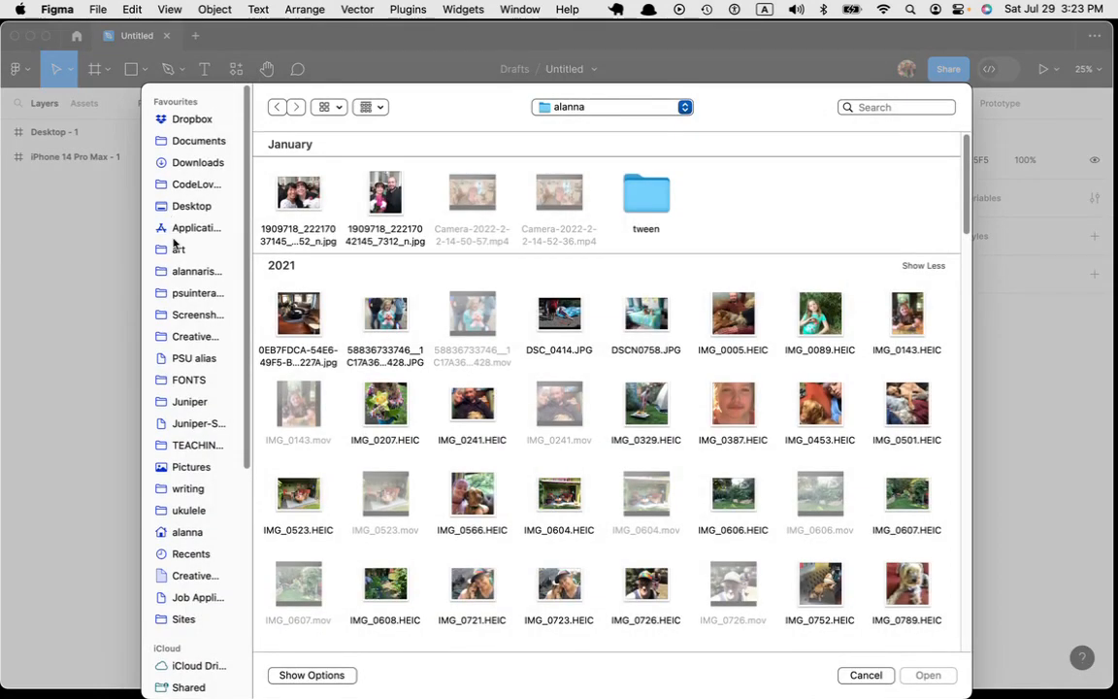
pyautogui.click(197, 185)
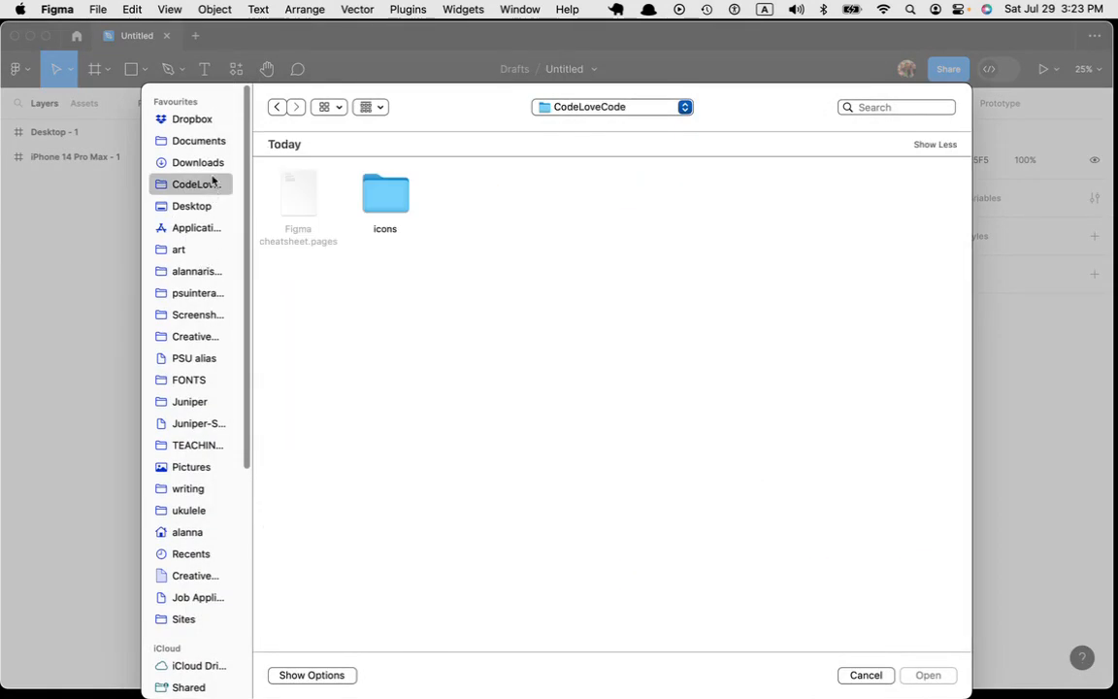
pyautogui.doubleClick(390, 205)
pyautogui.moveTo(625, 271); pyautogui.dragTo(275, 201)
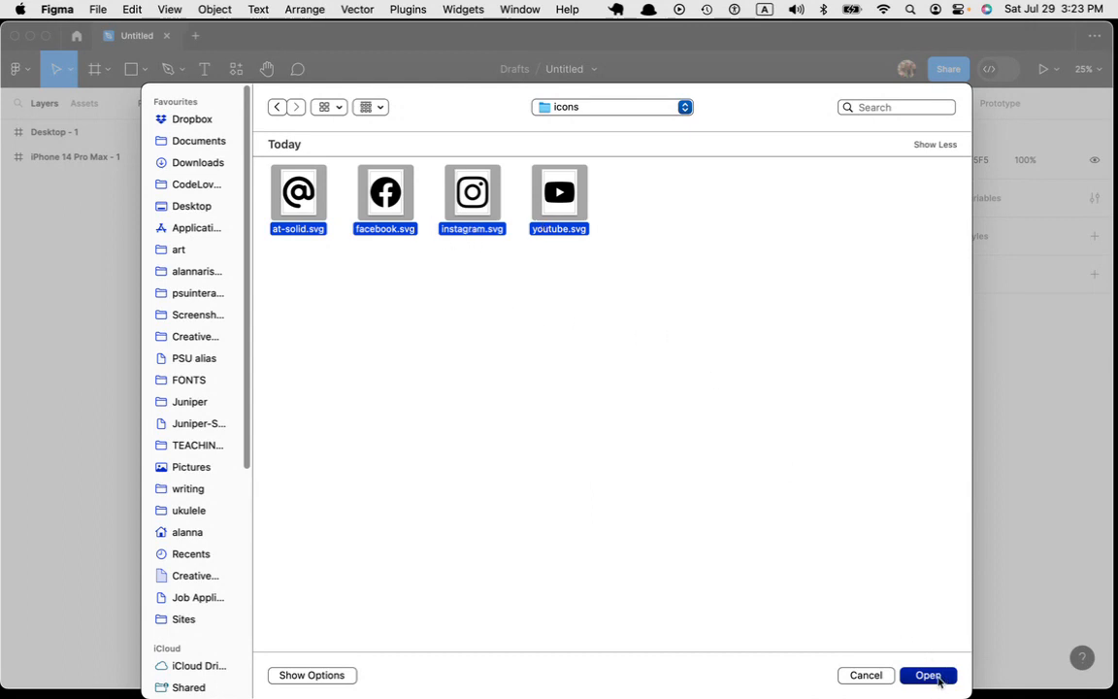
pyautogui.click(928, 675)
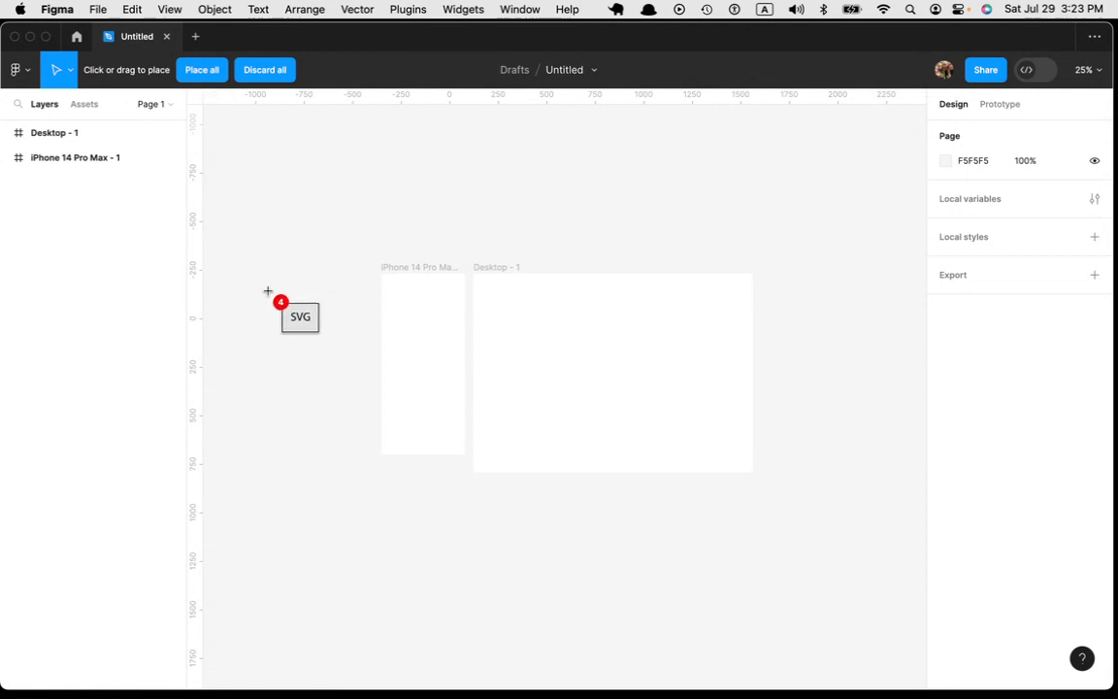
pyautogui.click(189, 67)
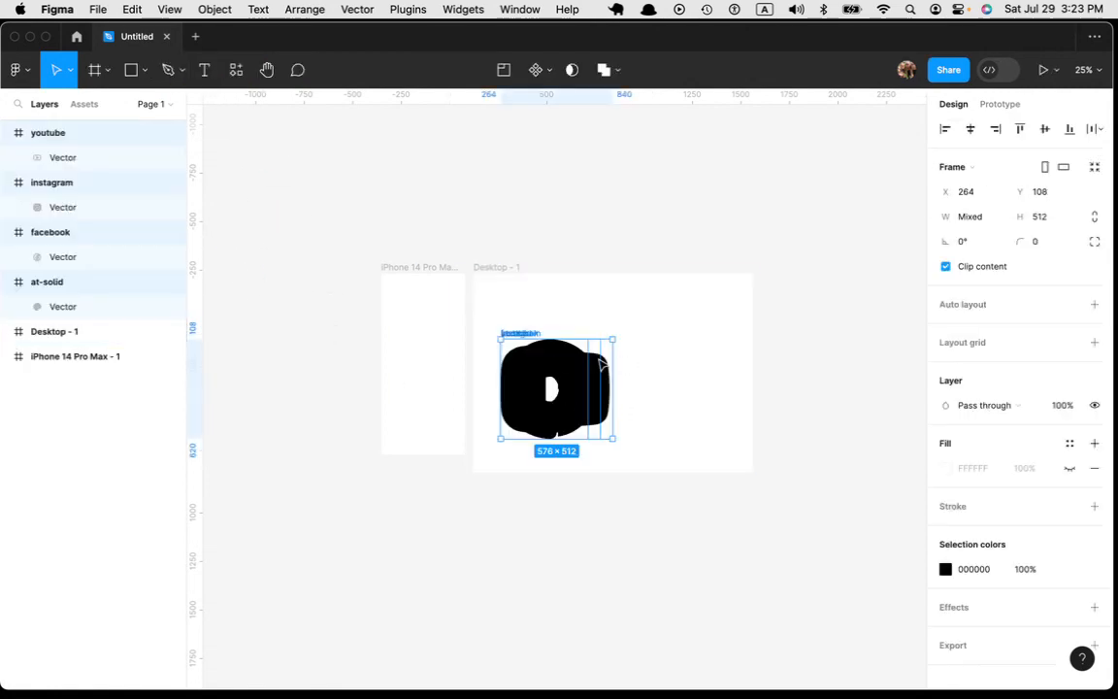
pyautogui.moveTo(569, 363); pyautogui.dragTo(324, 289)
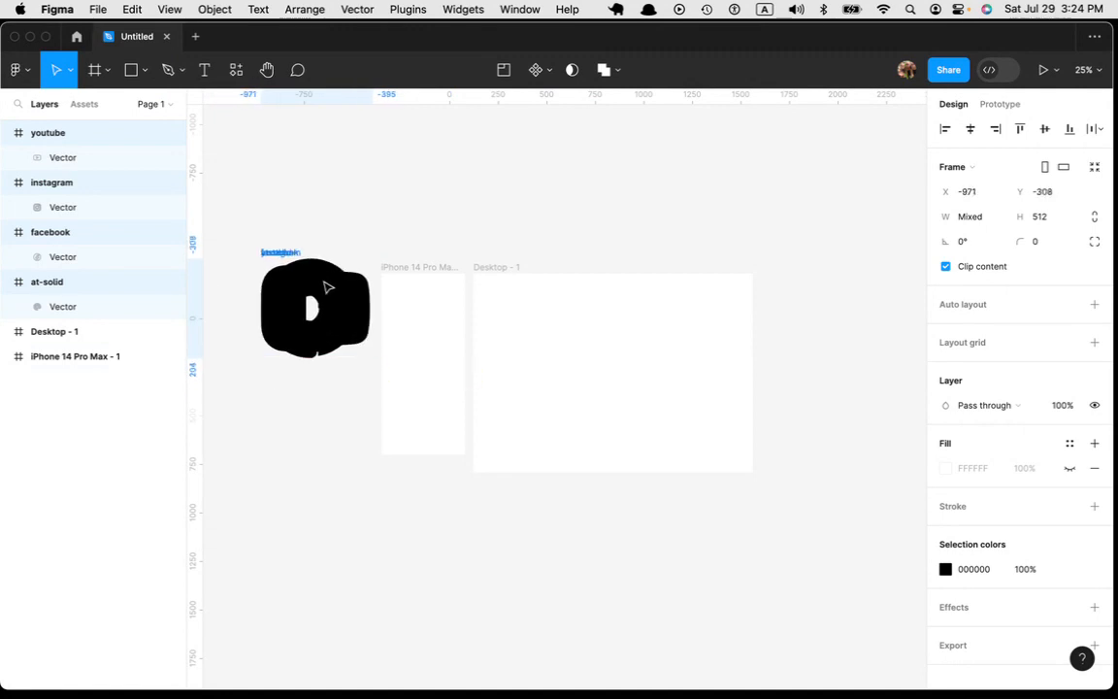
# Step: Scale the four imported icons proportionally to a height of 48
pyautogui.scroll(5, 357, 554)
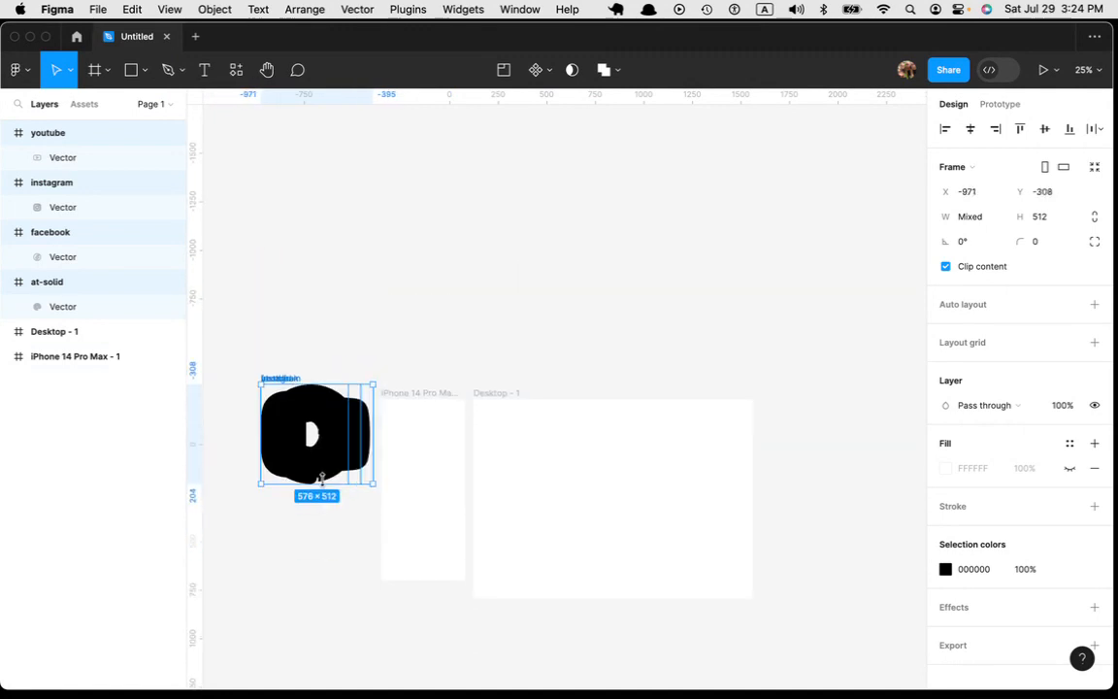
pyautogui.press('k')
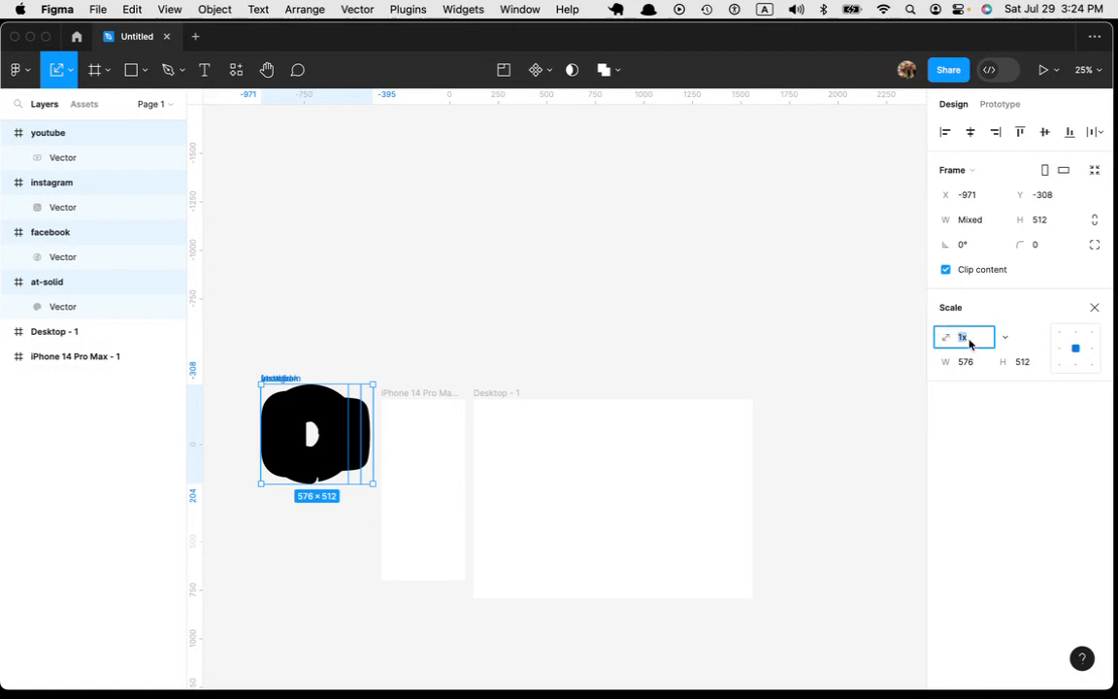
pyautogui.click(1024, 365)
pyautogui.write('4')
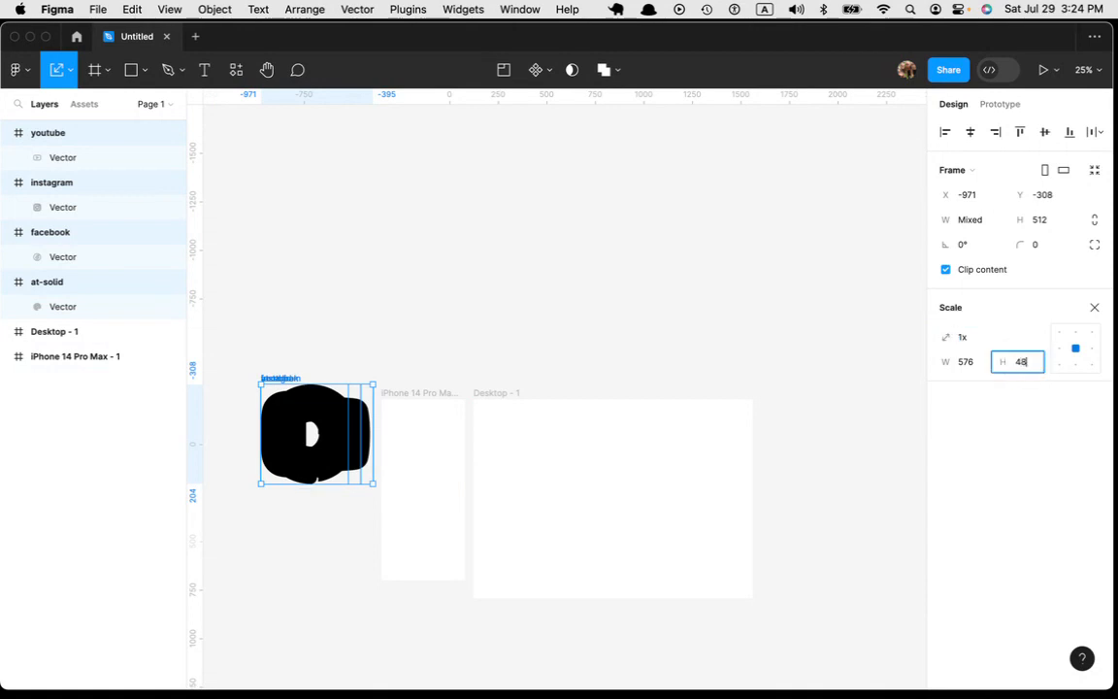
pyautogui.write('8')
pyautogui.press('Return')
# Step: Turn the four selected icons into separate individual components
pyautogui.press('super+equal')
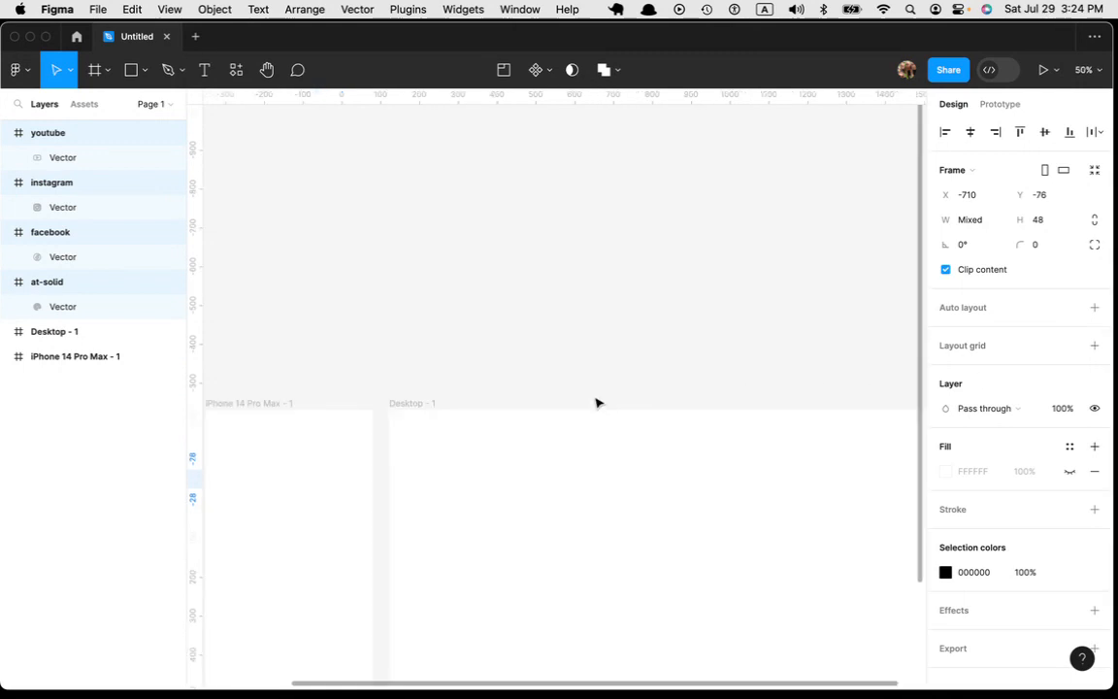
pyautogui.moveTo(367, 372); pyautogui.dragTo(773, 227)
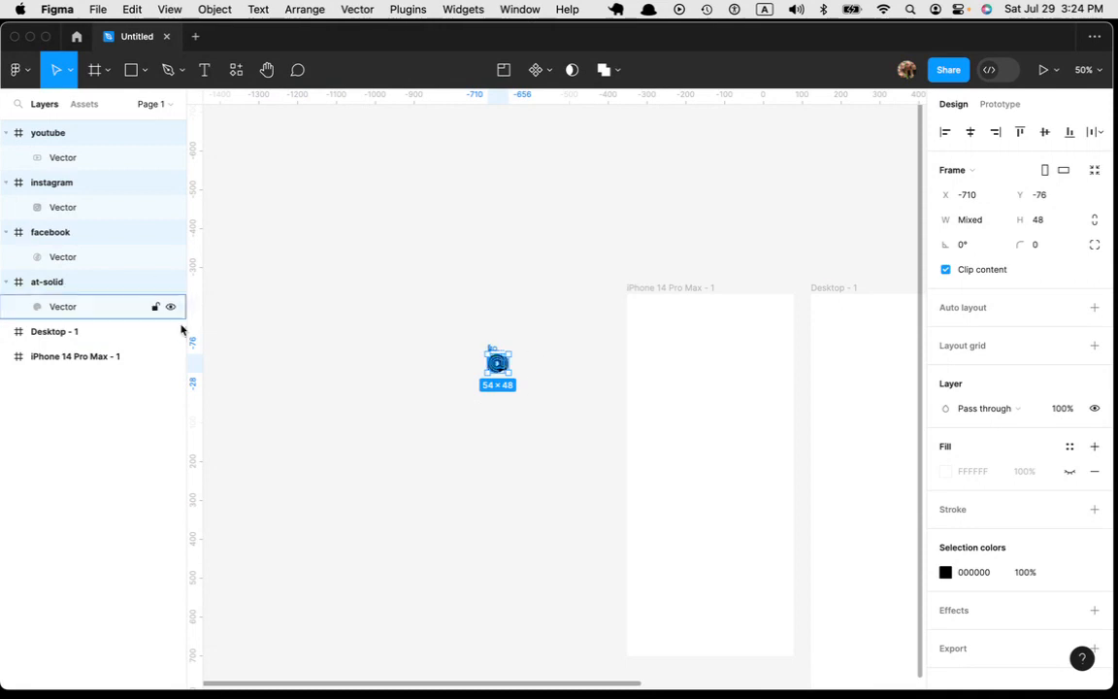
pyautogui.click(549, 74)
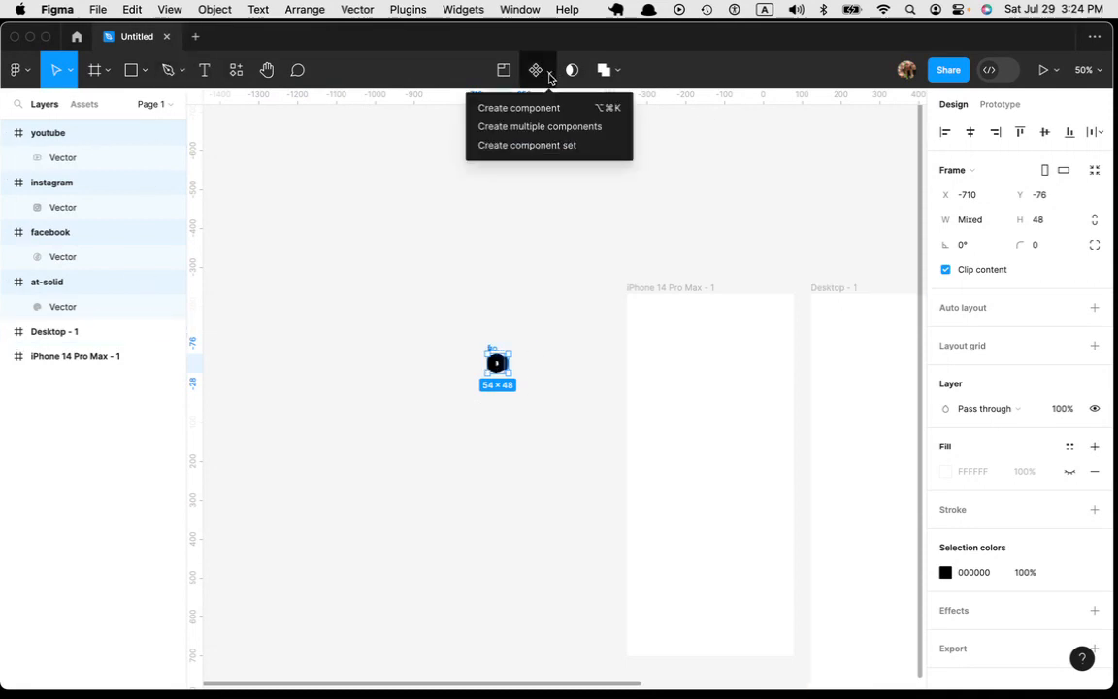
pyautogui.click(569, 129)
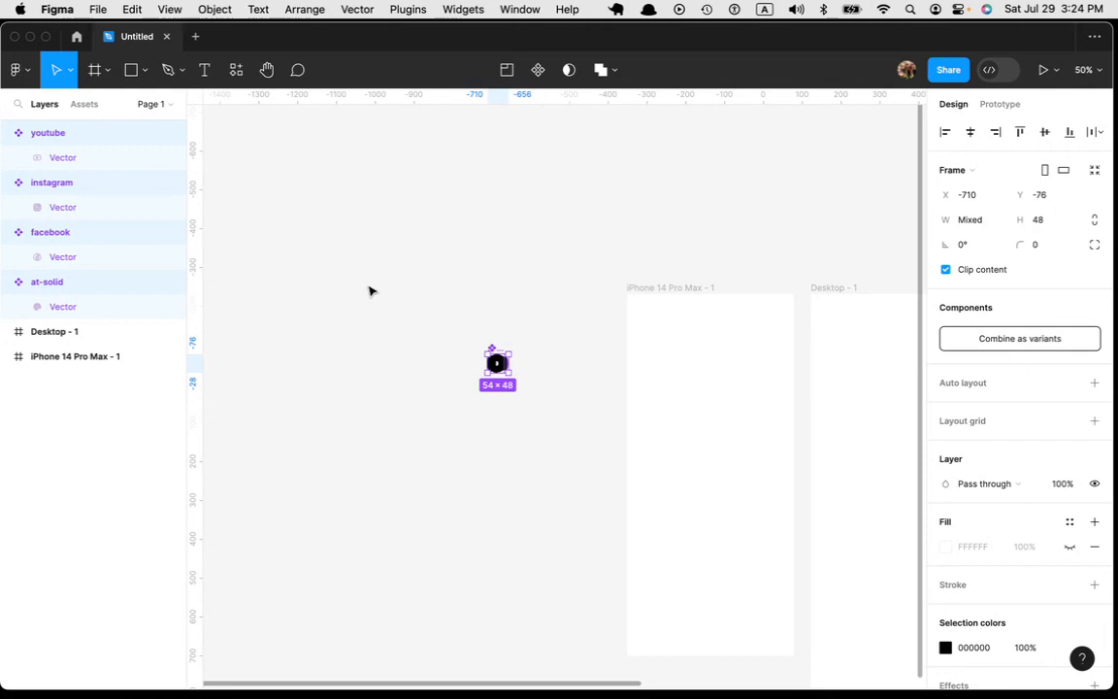
pyautogui.hotkey('shift', 'a')
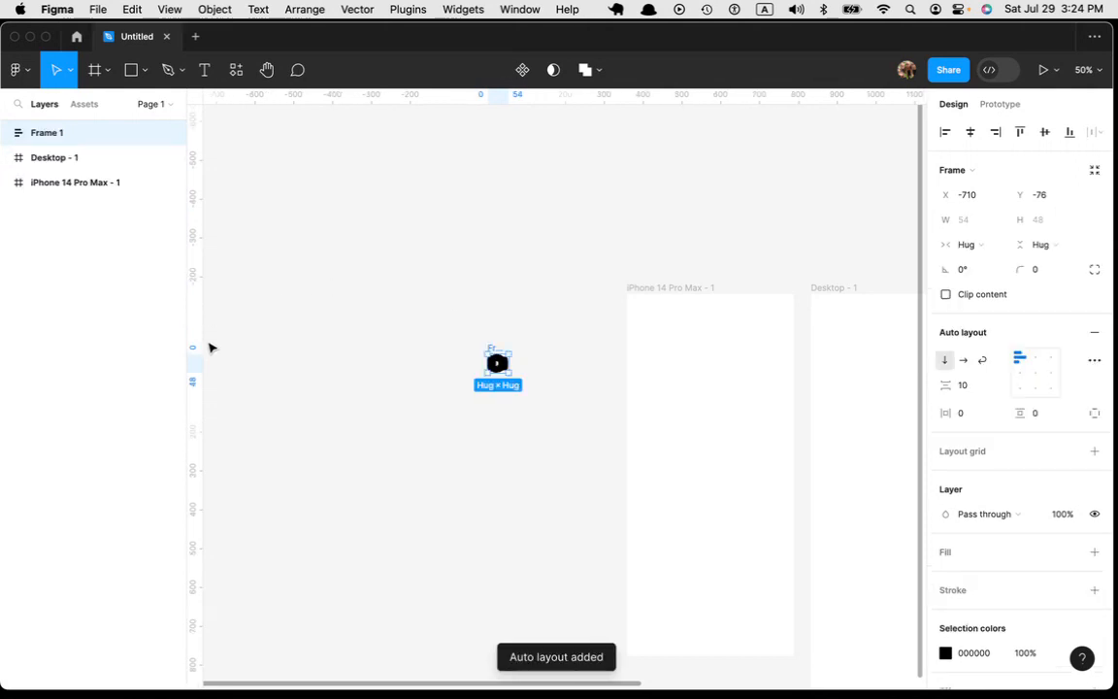
pyautogui.click(9, 134)
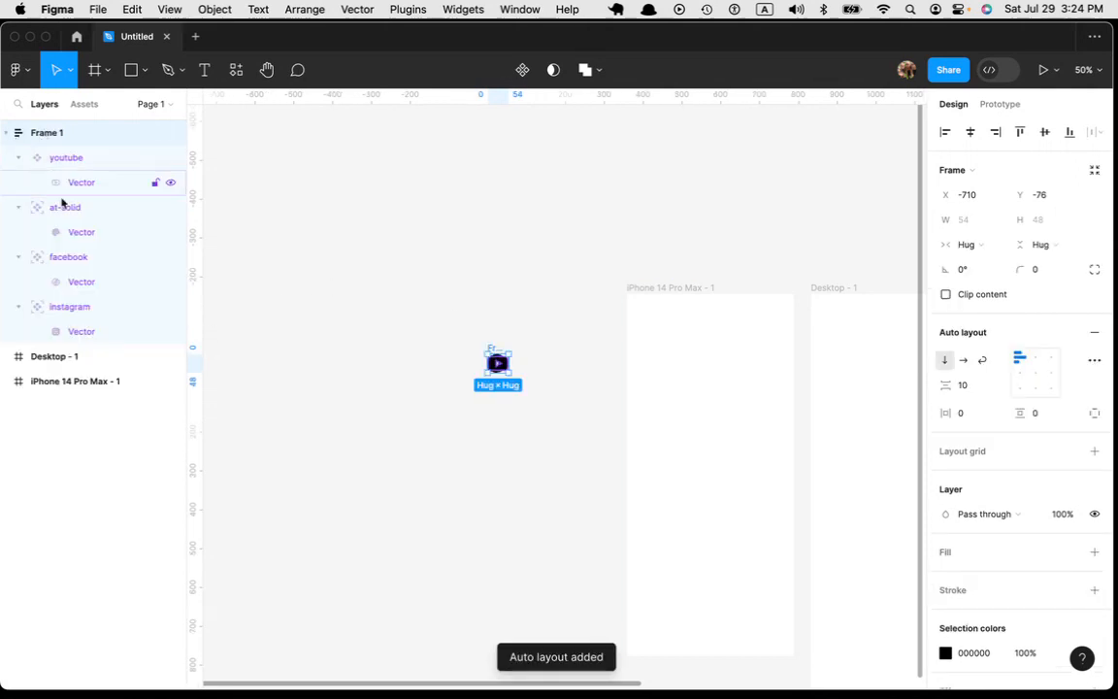
pyautogui.click(77, 159)
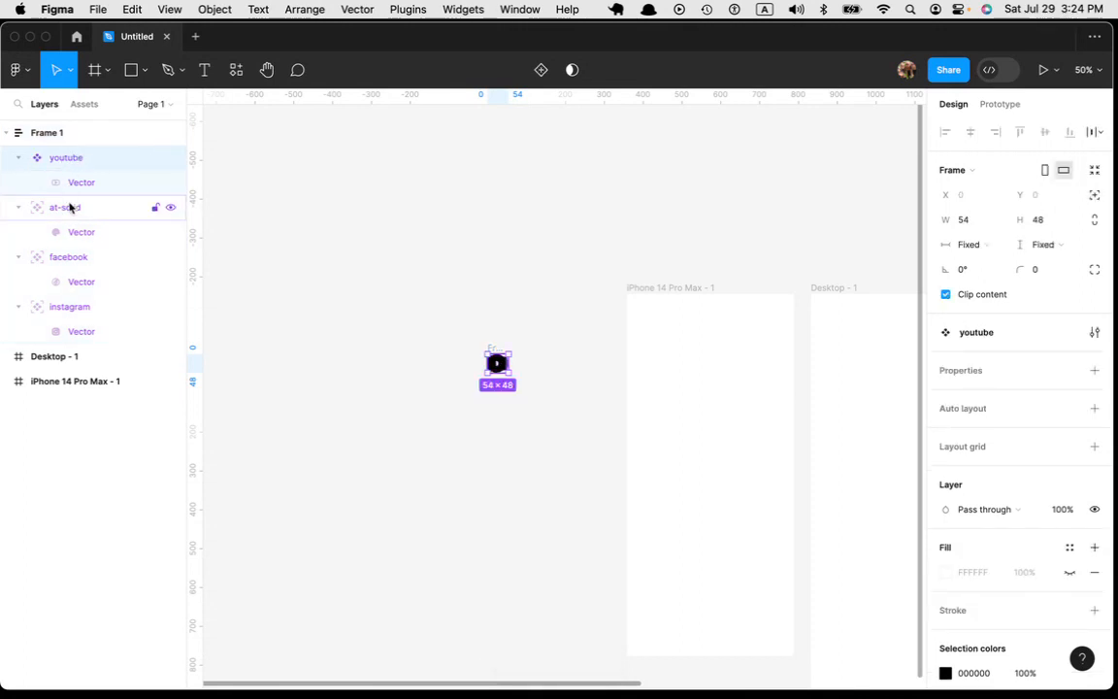
pyautogui.click(73, 207)
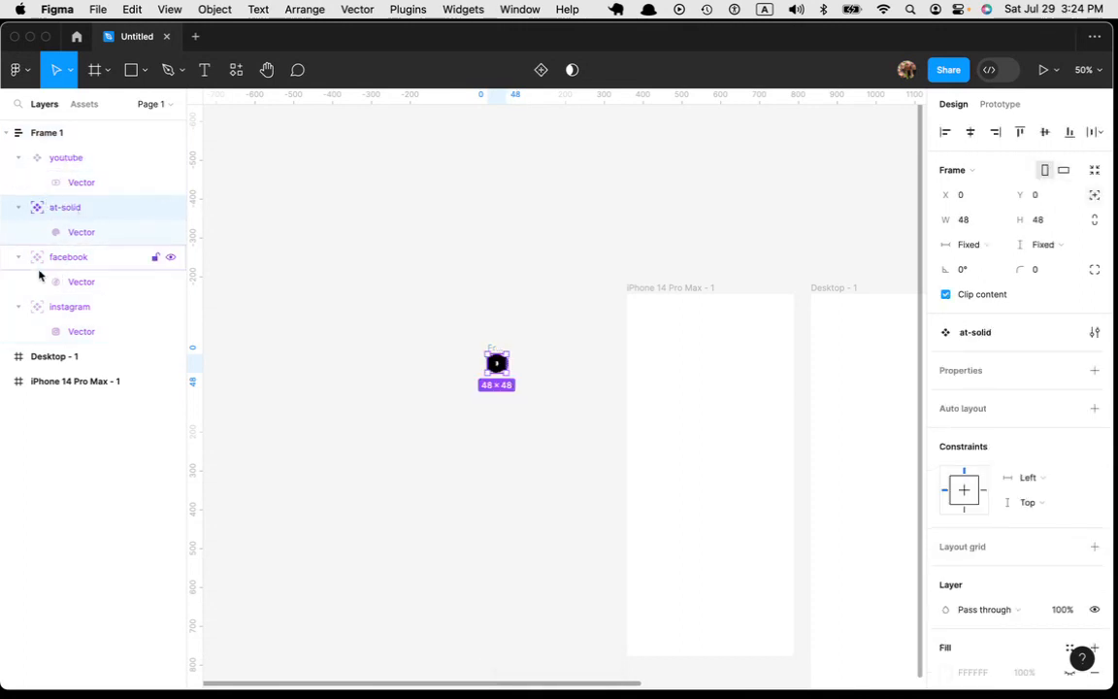
pyautogui.hotkey('shift', 'Tab')
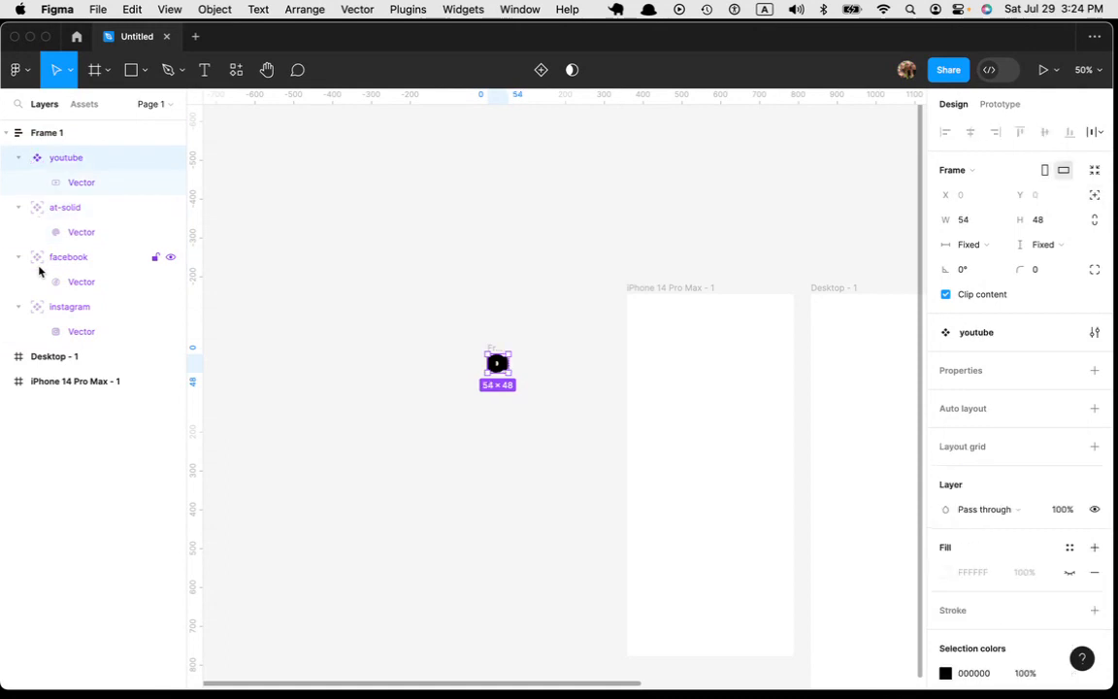
pyautogui.hotkey('shift', 'Return')
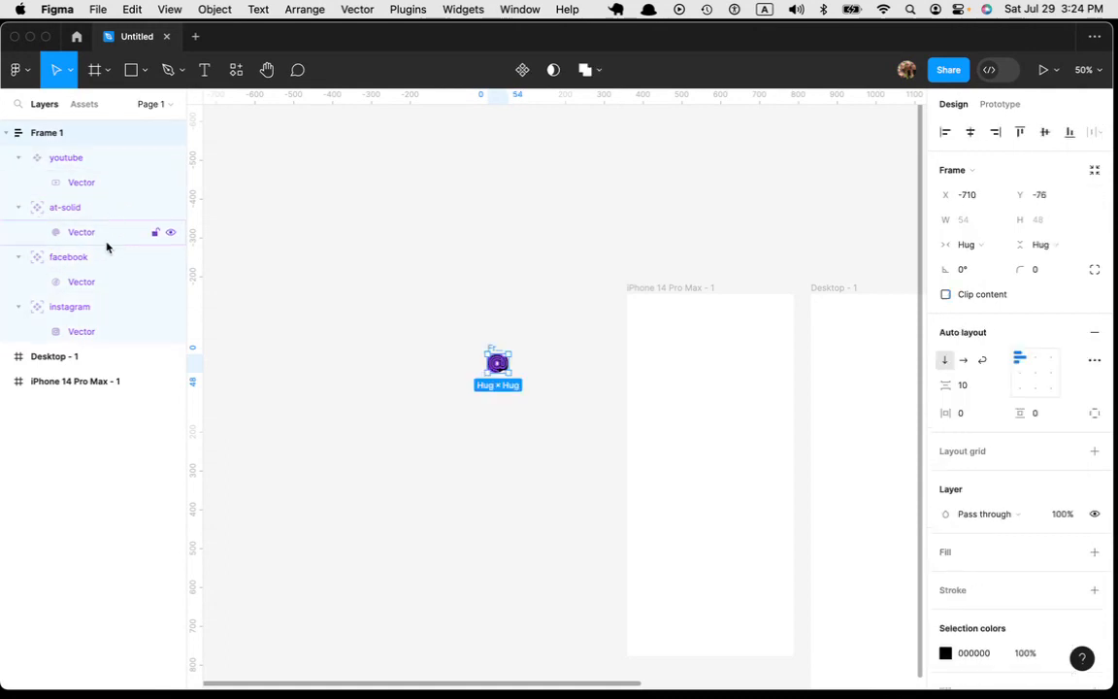
pyautogui.press('super+shift+g')
pyautogui.press('Escape')
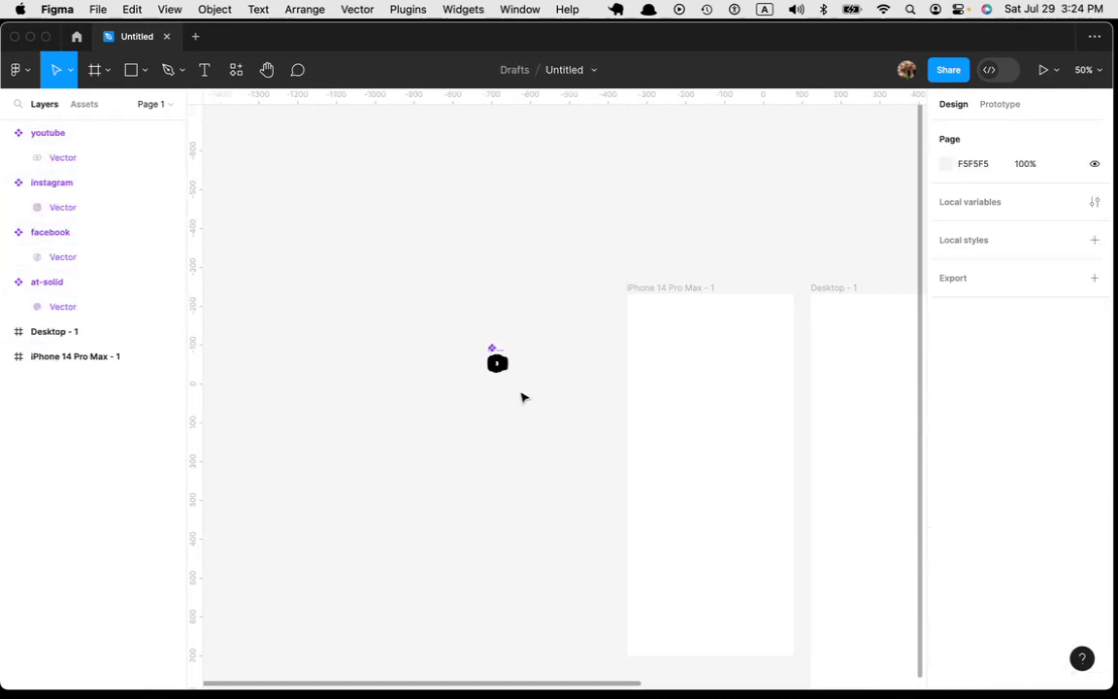
# Step: Spread the stacked icon components into a rough row ordered YouTube, Instagram, at sign, Facebook
pyautogui.click(499, 364)
pyautogui.moveTo(499, 364); pyautogui.dragTo(524, 364)
pyautogui.click(497, 364)
pyautogui.click(388, 311)
# Step: Wrap the four icon components in a horizontal auto layout frame and name it "social icons"
pyautogui.moveTo(389, 314); pyautogui.dragTo(564, 399)
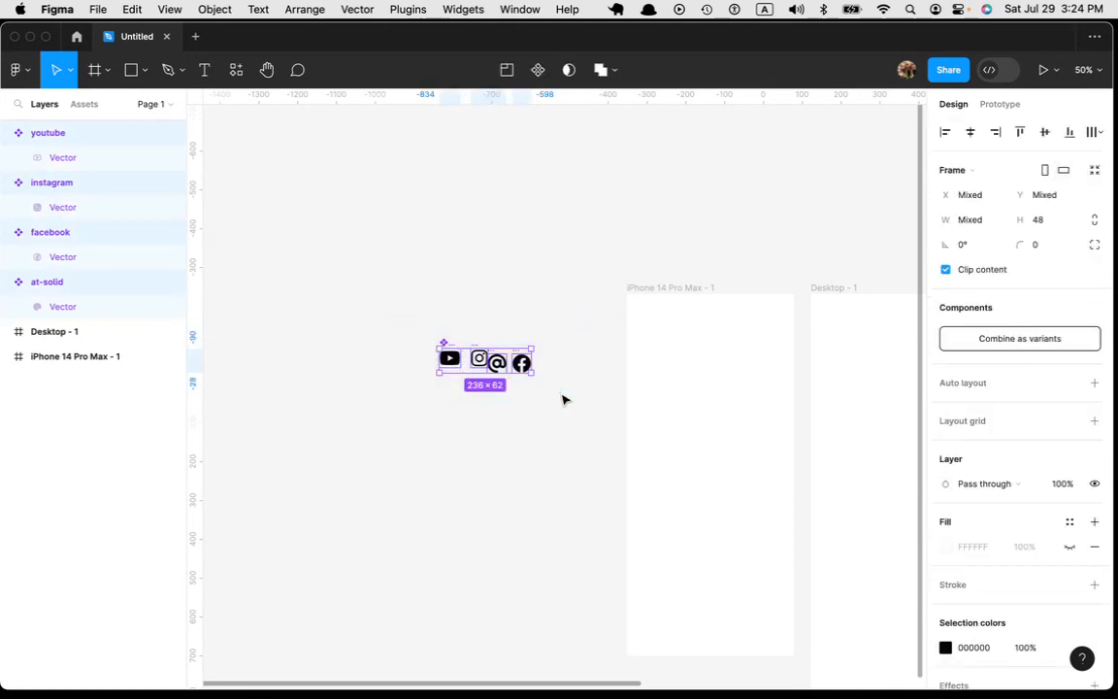
pyautogui.hotkey('shift', 'a')
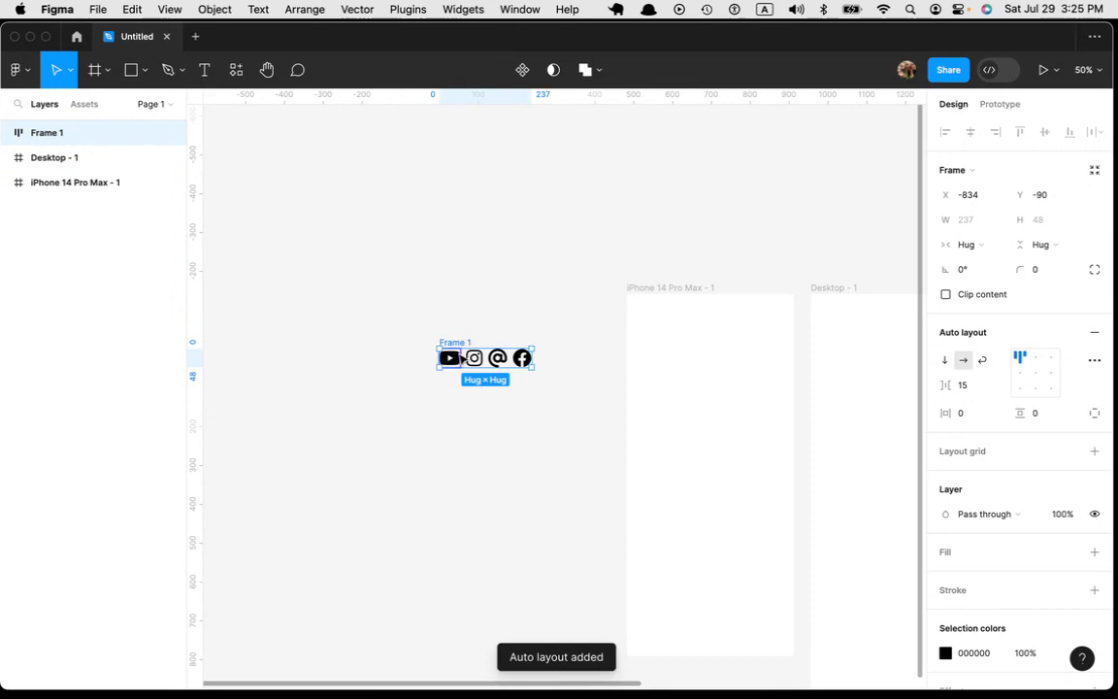
pyautogui.doubleClick(50, 135)
pyautogui.write('social icons')
pyautogui.press('Return')
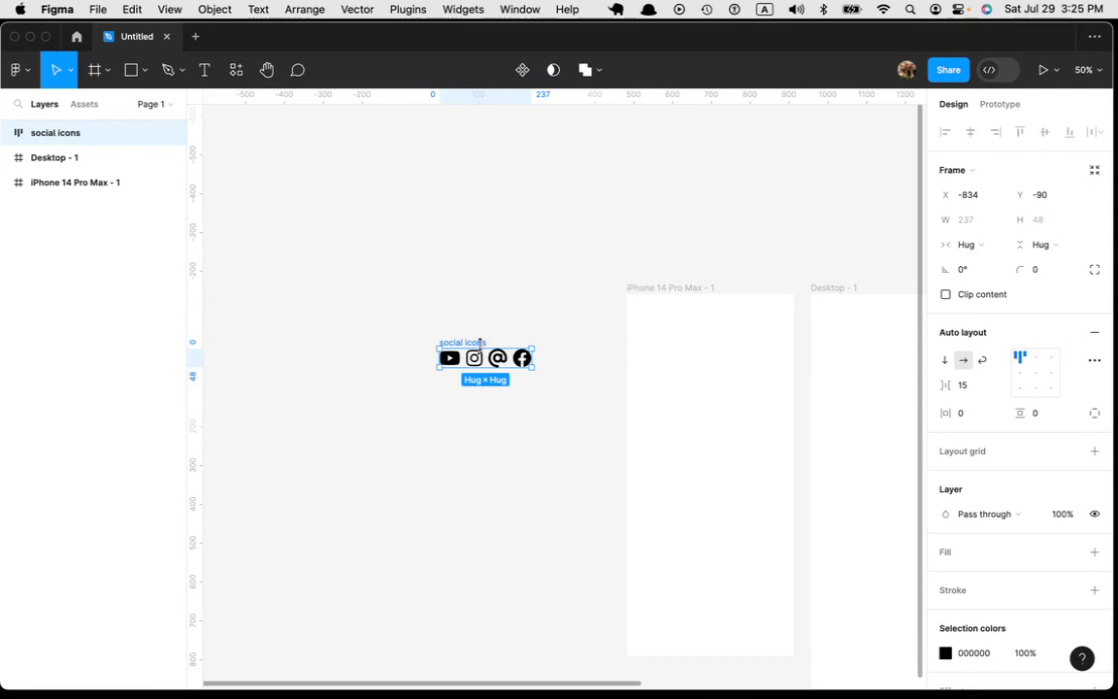
# Step: Move the social icons row over the upper-left corner of the iPhone 14 Pro Max frame
pyautogui.moveTo(482, 351); pyautogui.dragTo(664, 304)
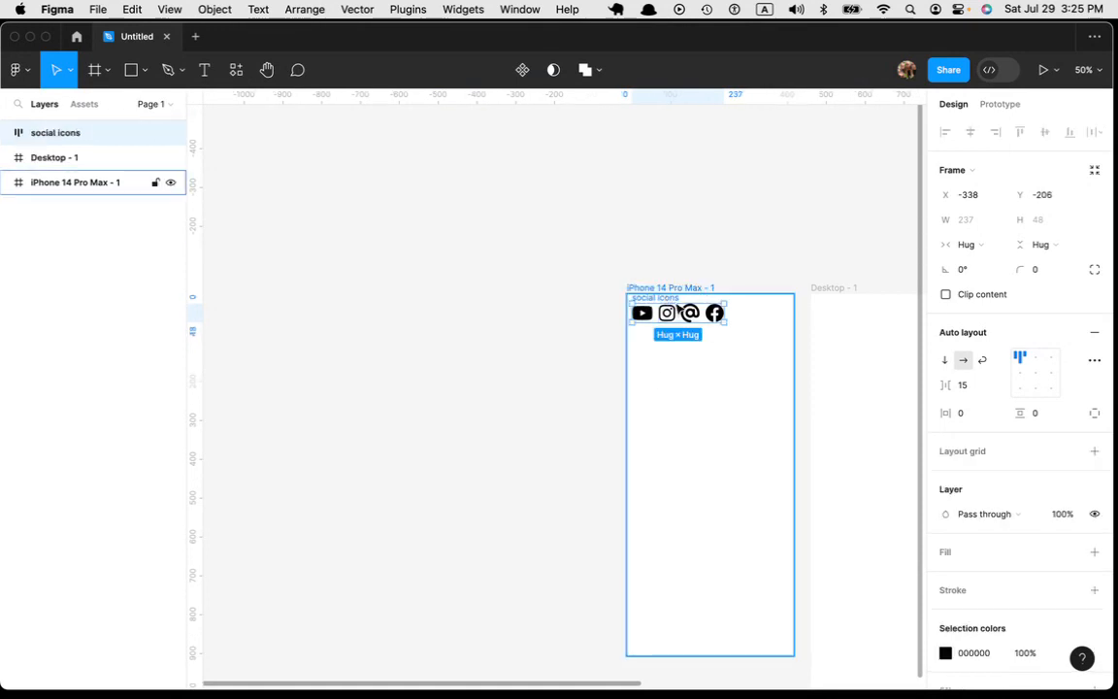
pyautogui.press('super+equal')
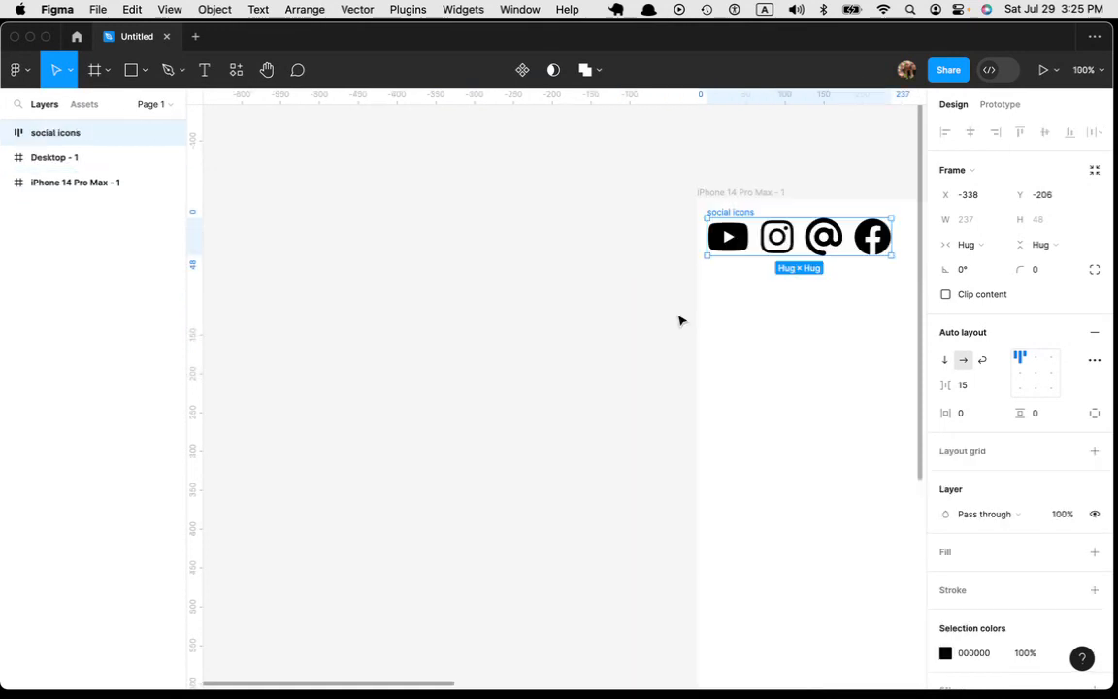
pyautogui.moveTo(704, 355); pyautogui.dragTo(452, 402)
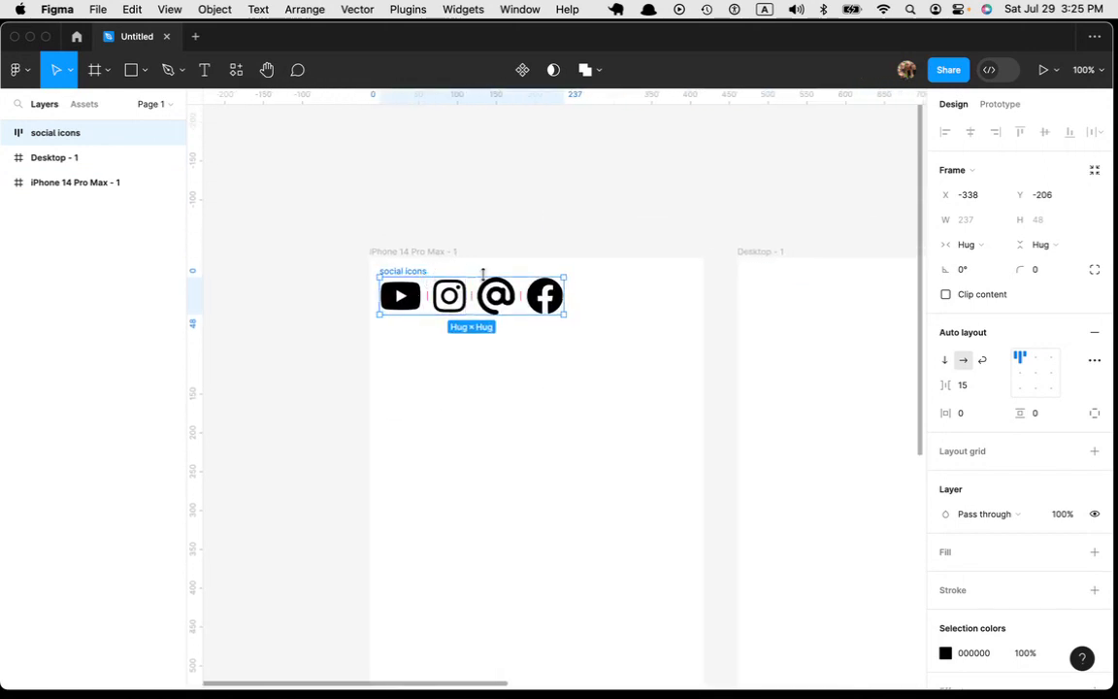
# Step: Stretch the social icons row to the phone frame's top and side edges, making it 430 × 73
pyautogui.moveTo(472, 265); pyautogui.dragTo(456, 255)
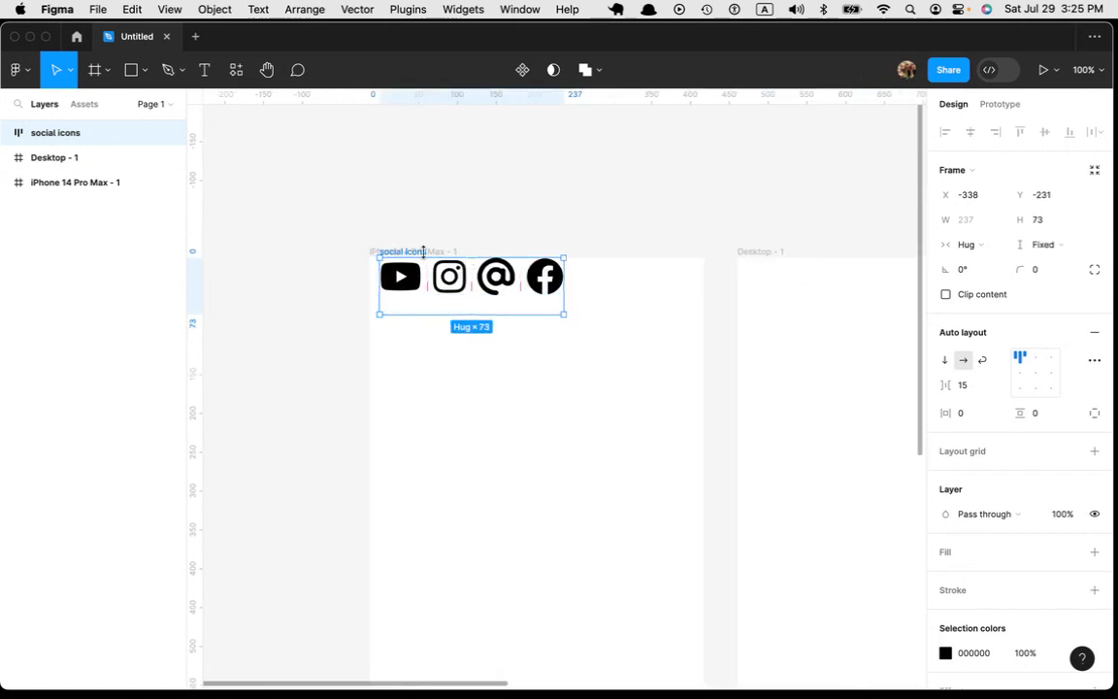
pyautogui.moveTo(371, 294); pyautogui.dragTo(364, 293)
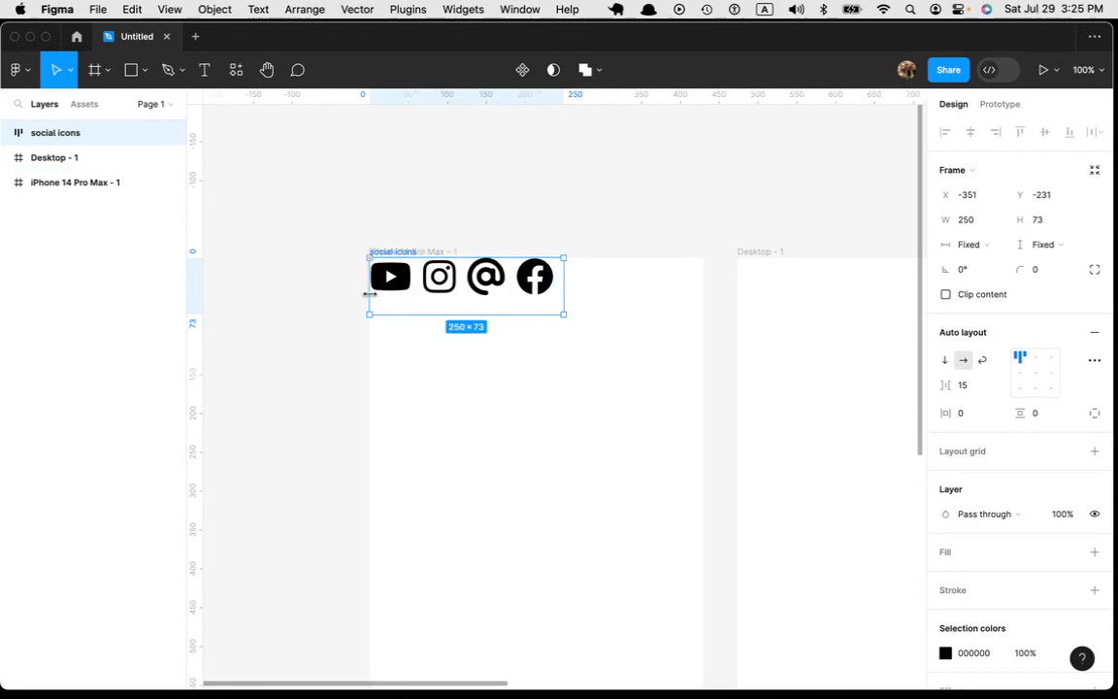
pyautogui.moveTo(564, 296); pyautogui.dragTo(705, 302)
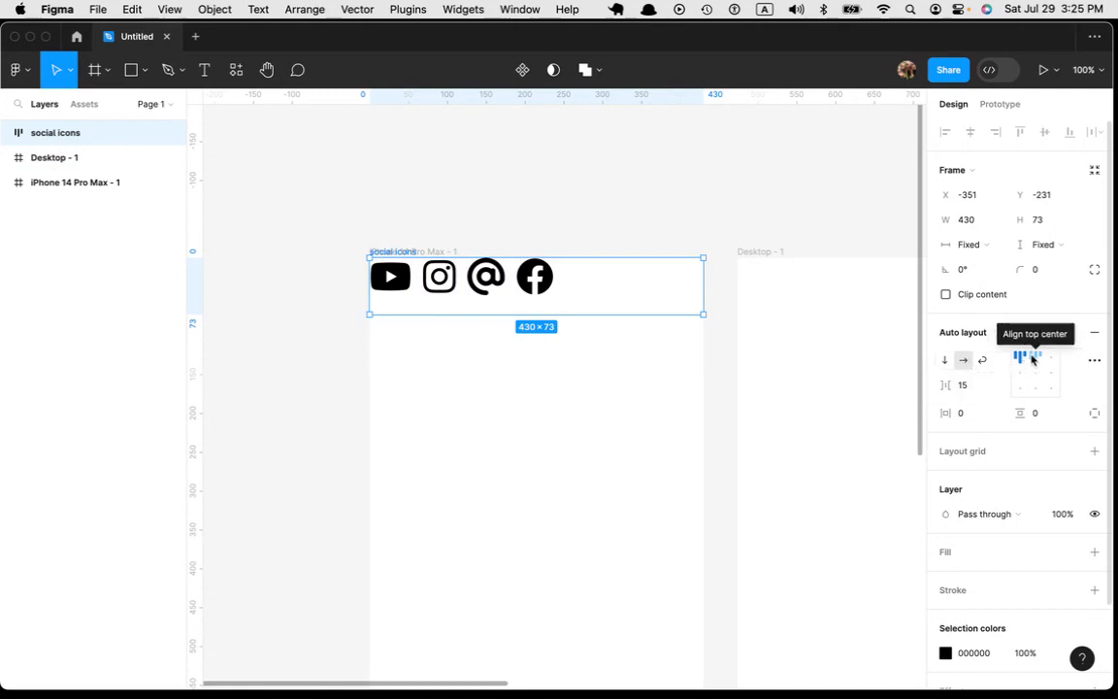
# Step: Set the row's item spacing to Auto and center the icons vertically in it
pyautogui.click(997, 389)
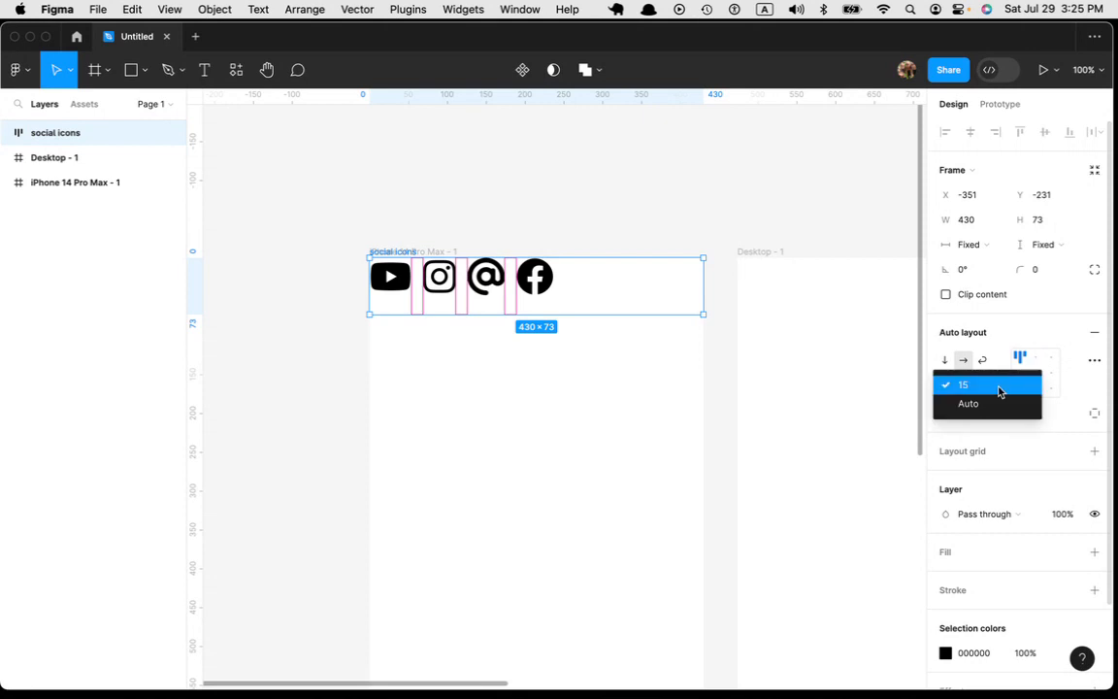
pyautogui.click(987, 407)
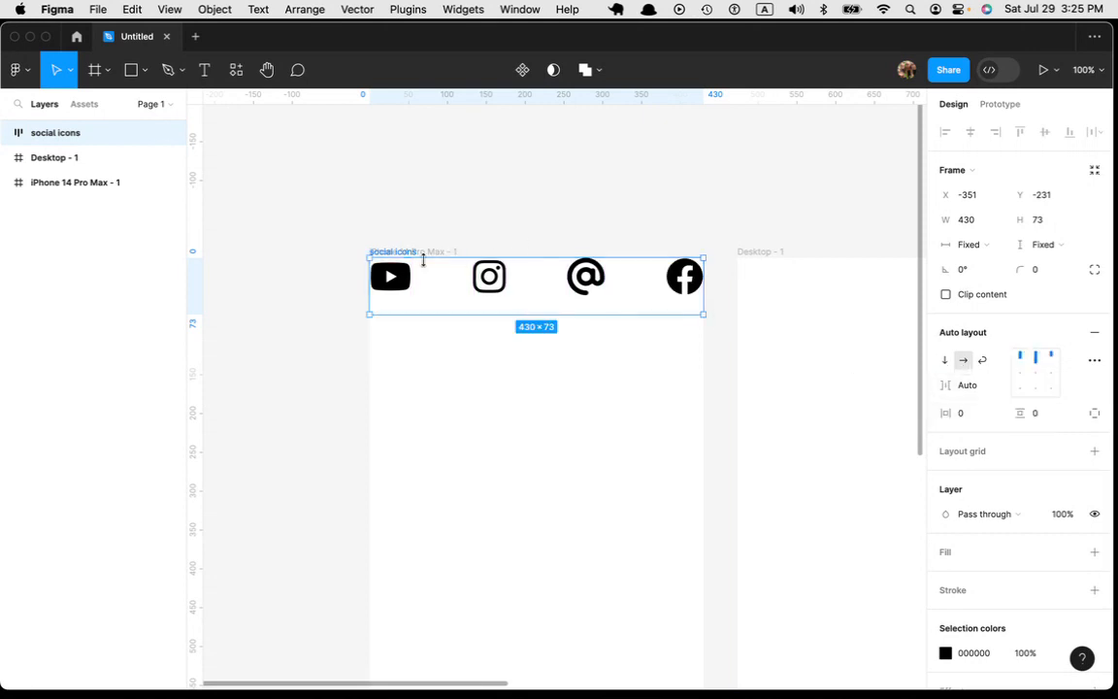
pyautogui.click(1035, 374)
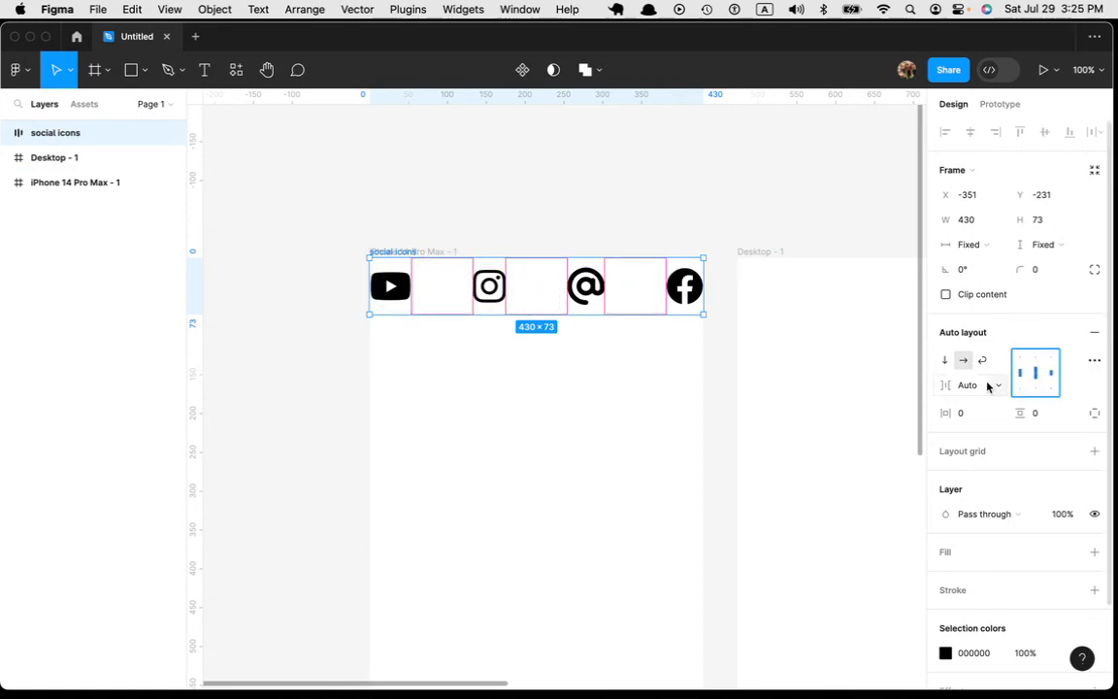
# Step: Set the horizontal padding of the social icons row to 20
pyautogui.moveTo(947, 416); pyautogui.dragTo(971, 419)
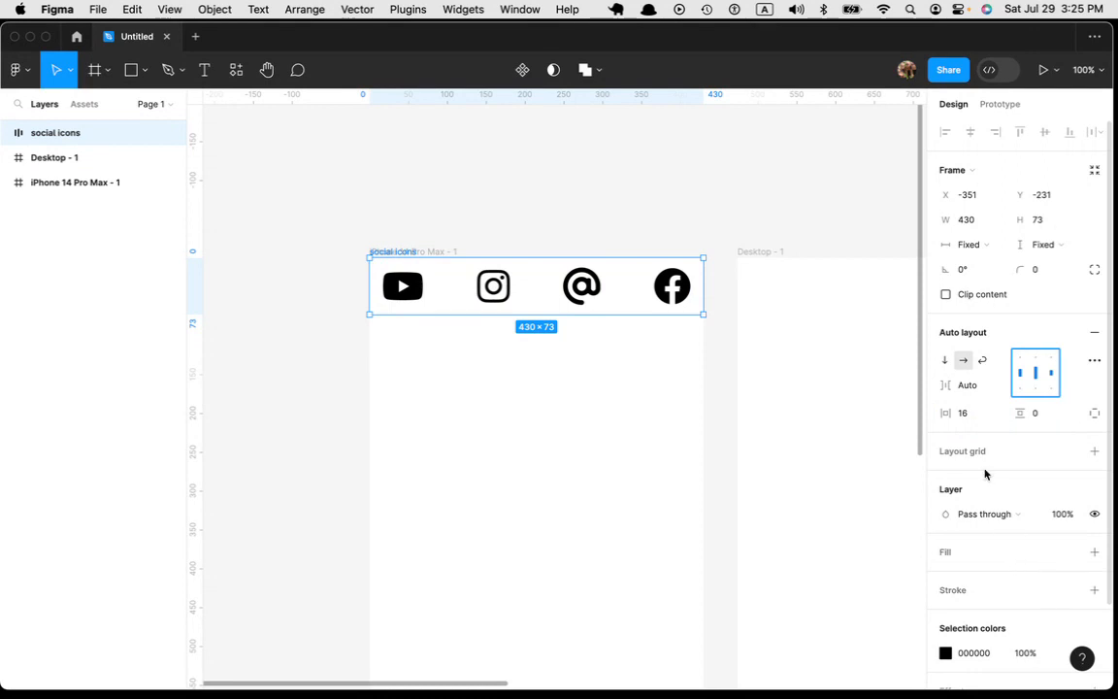
pyautogui.click(966, 415)
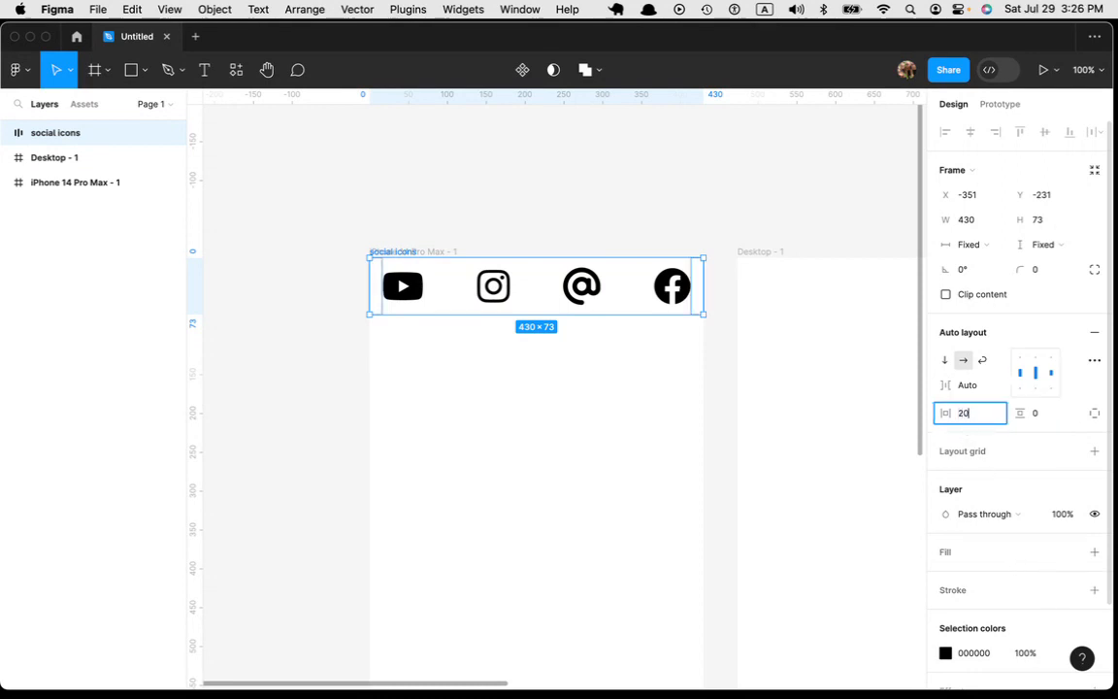
pyautogui.write('20')
pyautogui.press('Tab')
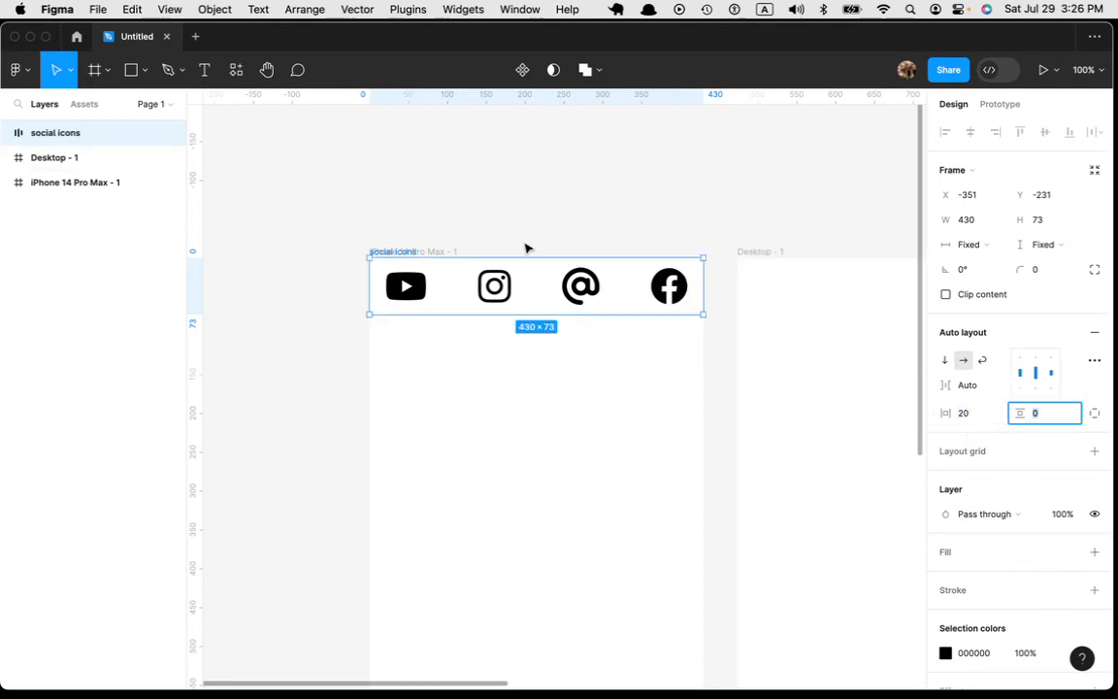
pyautogui.click(455, 283)
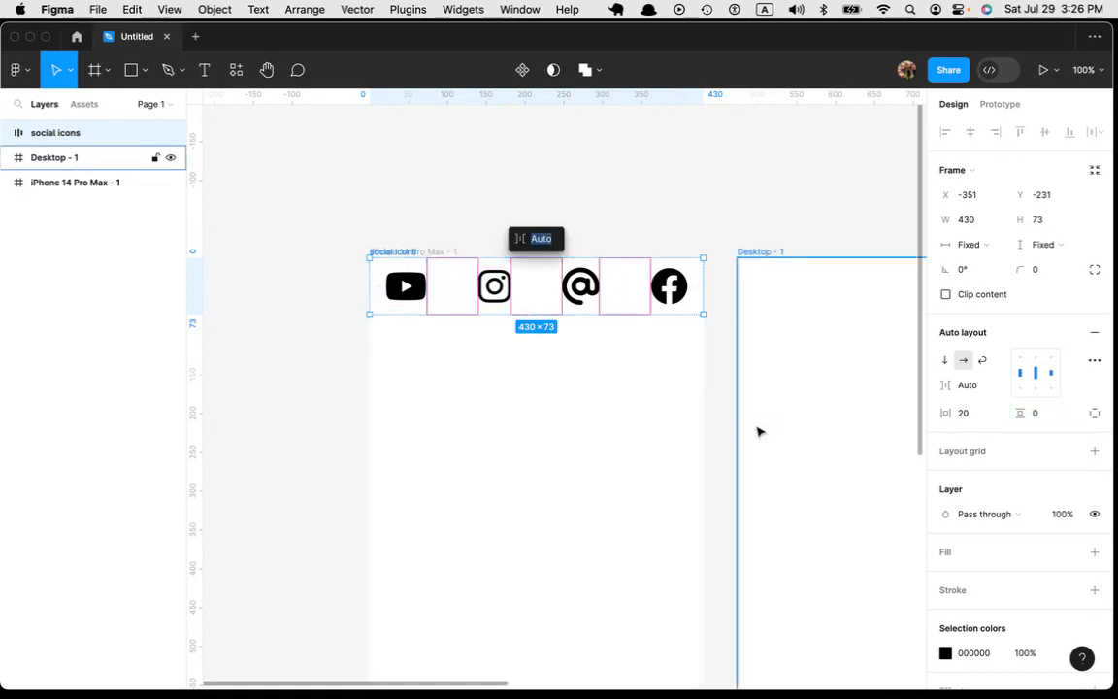
# Step: Add a fill to the social icons row and set its color to 666666
pyautogui.click(950, 554)
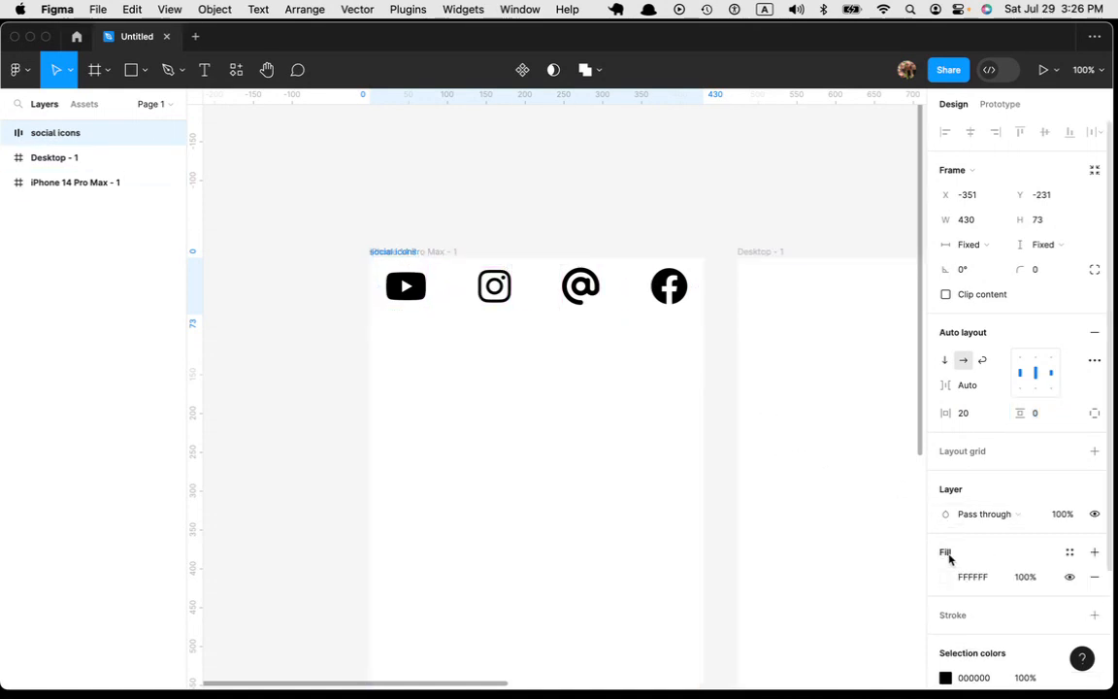
pyautogui.click(965, 578)
pyautogui.click(967, 579)
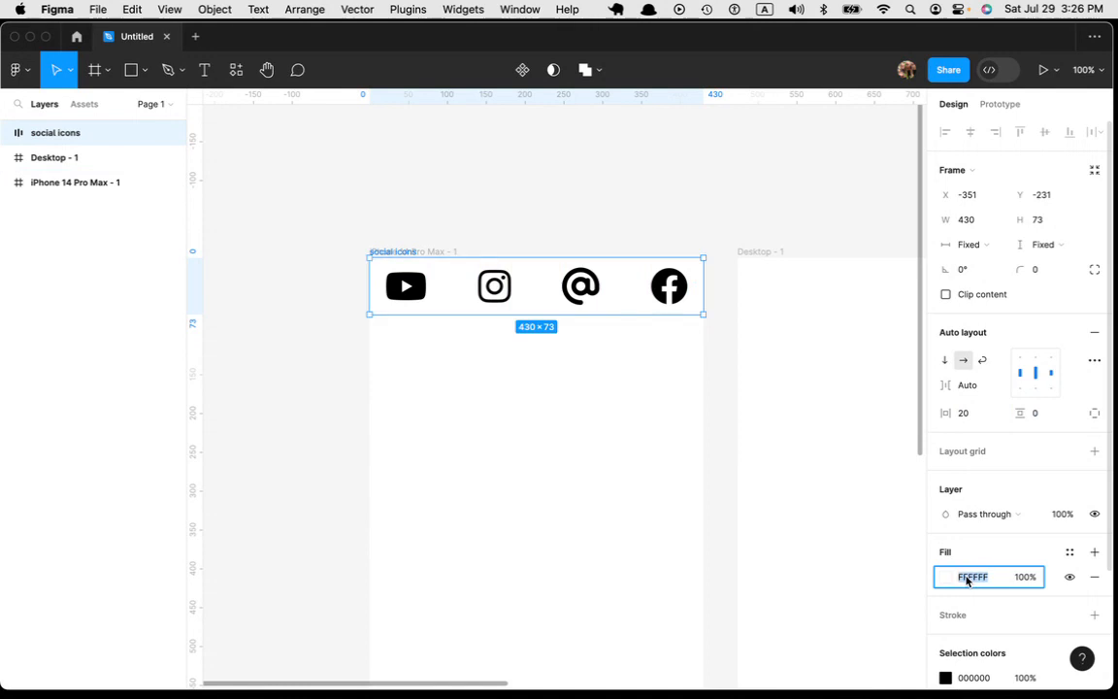
pyautogui.write('666666')
pyautogui.press('Return')
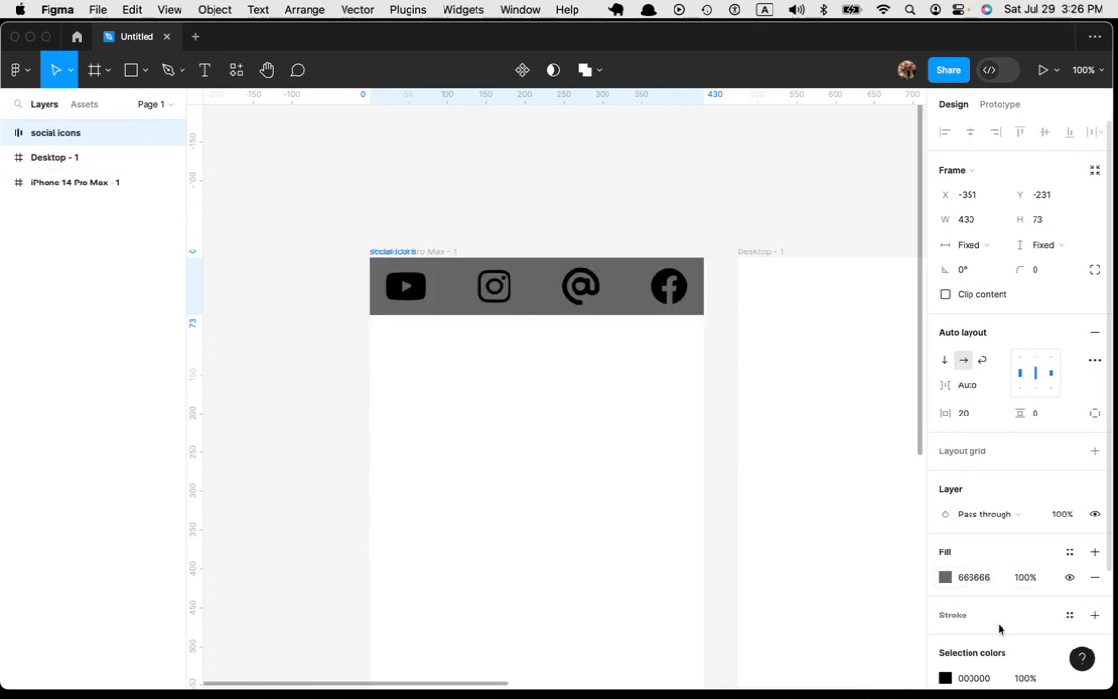
# Step: Recolor all the black icons in the social icons row to white, FFFFFF
pyautogui.scroll(-3, 532, 416)
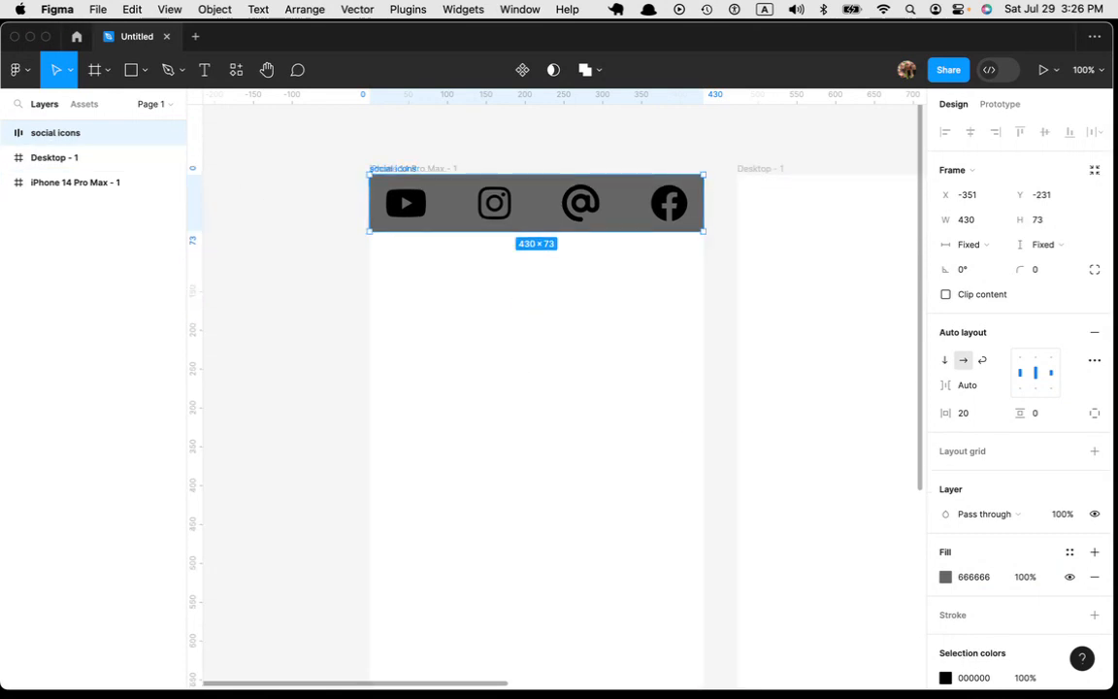
pyautogui.click(8, 132)
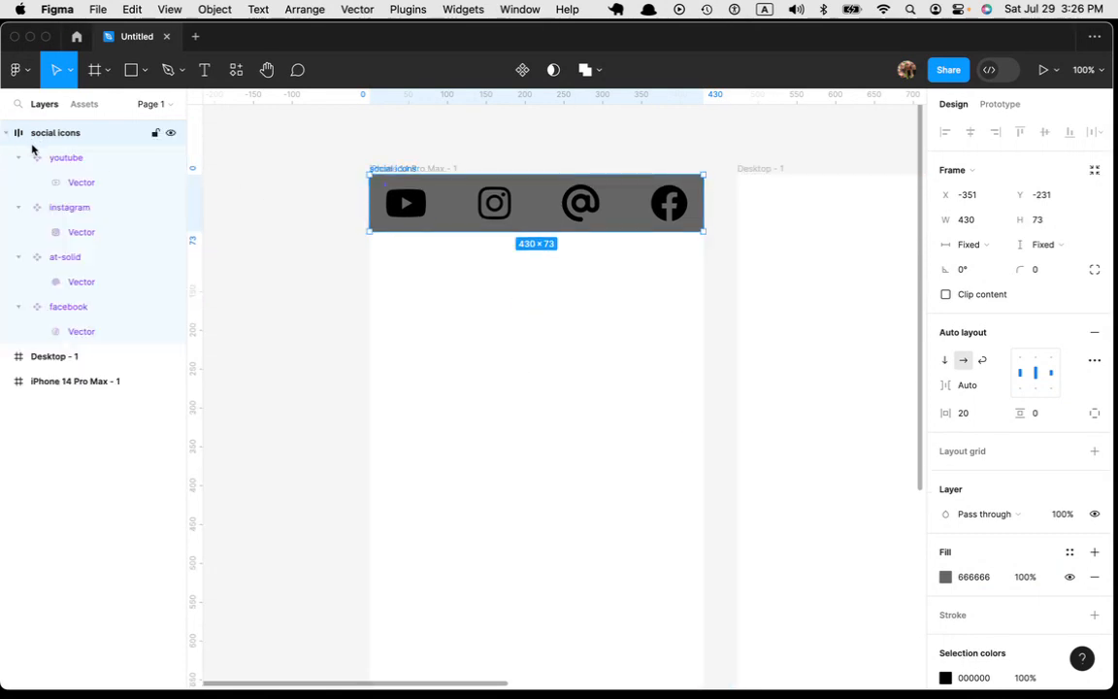
pyautogui.scroll(-2, 824, 582)
pyautogui.scroll(-1, 989, 642)
pyautogui.scroll(-3, 989, 643)
pyautogui.scroll(1, 505, 230)
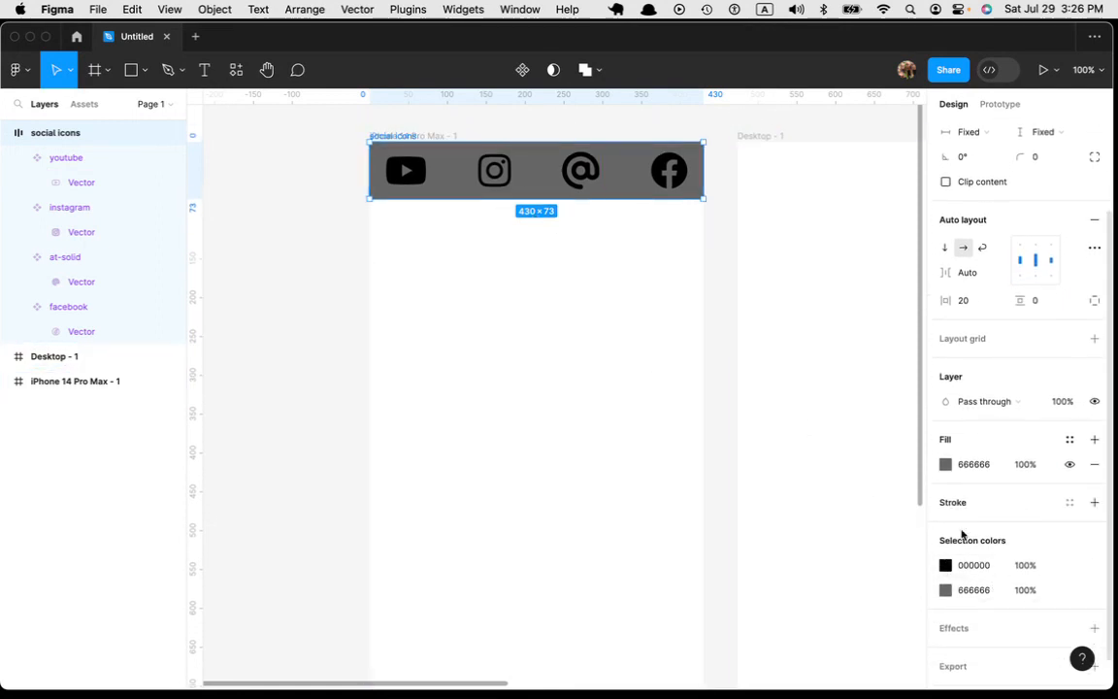
pyautogui.click(972, 567)
pyautogui.write('ffffff')
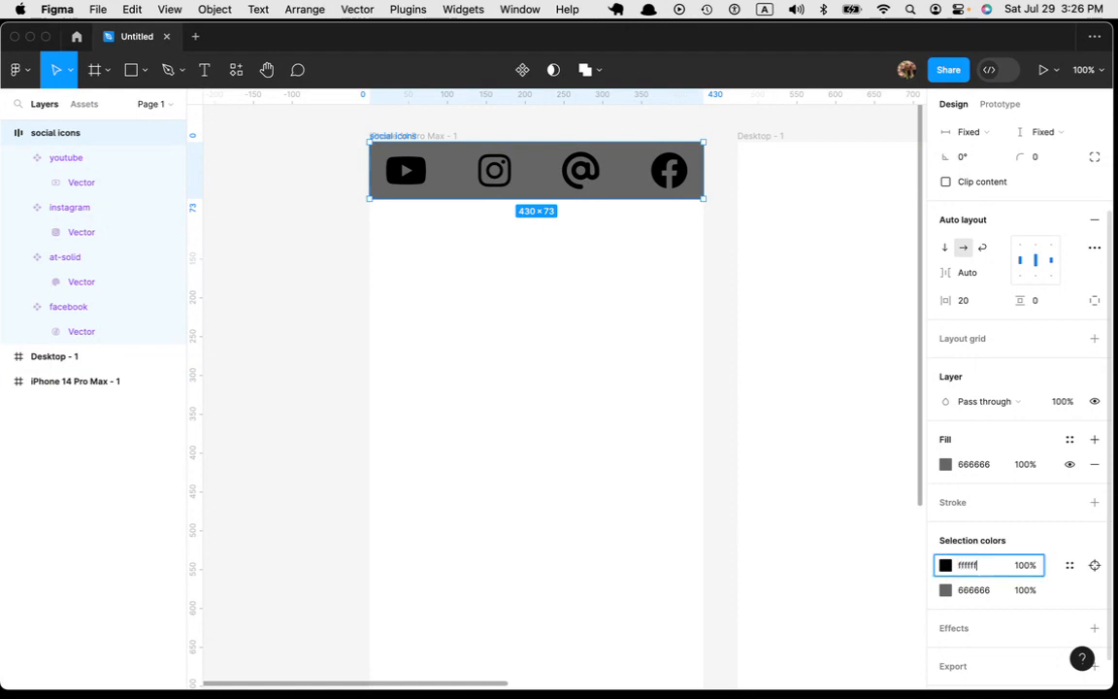
pyautogui.press('Tab')
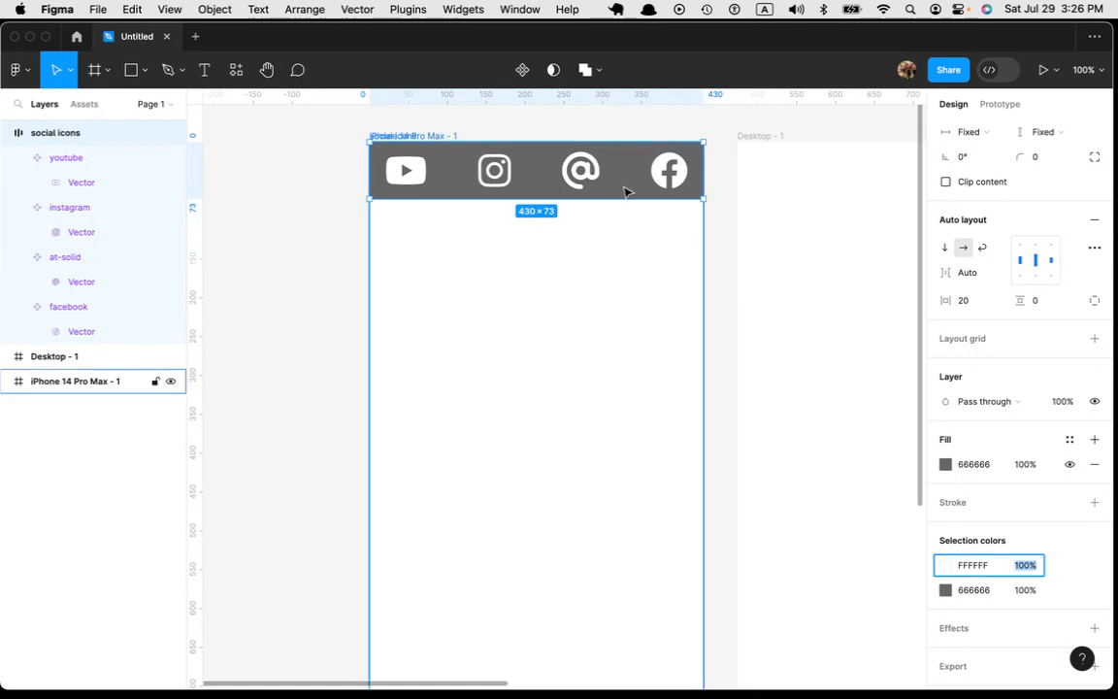
# Step: Duplicate the social icons row into the upper-right corner of the Desktop - 1 frame
pyautogui.scroll(5, 681, 320)
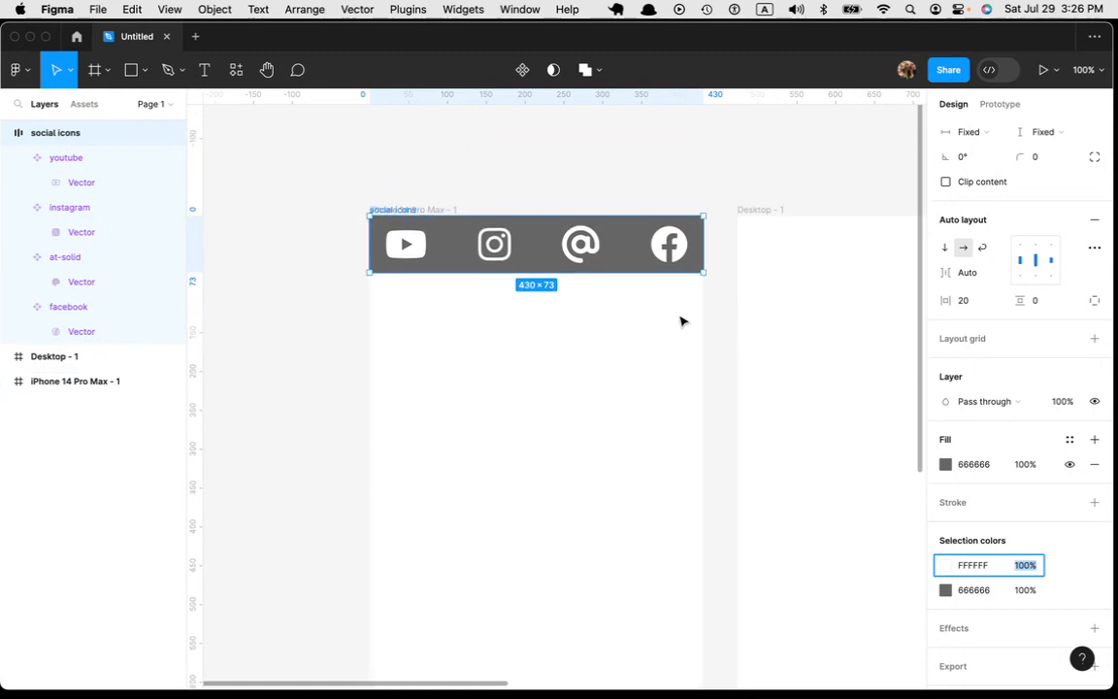
pyautogui.scroll(4, 586, 257)
pyautogui.scroll(-3, 586, 257)
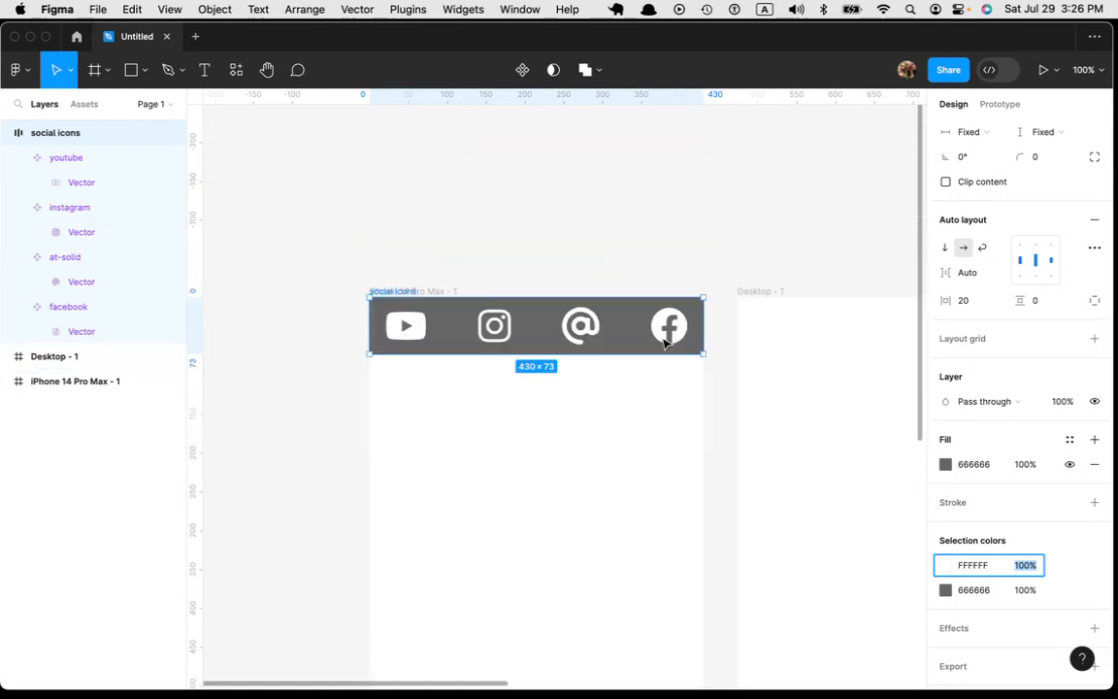
pyautogui.scroll(-3, 665, 344)
pyautogui.scroll(-2, 756, 456)
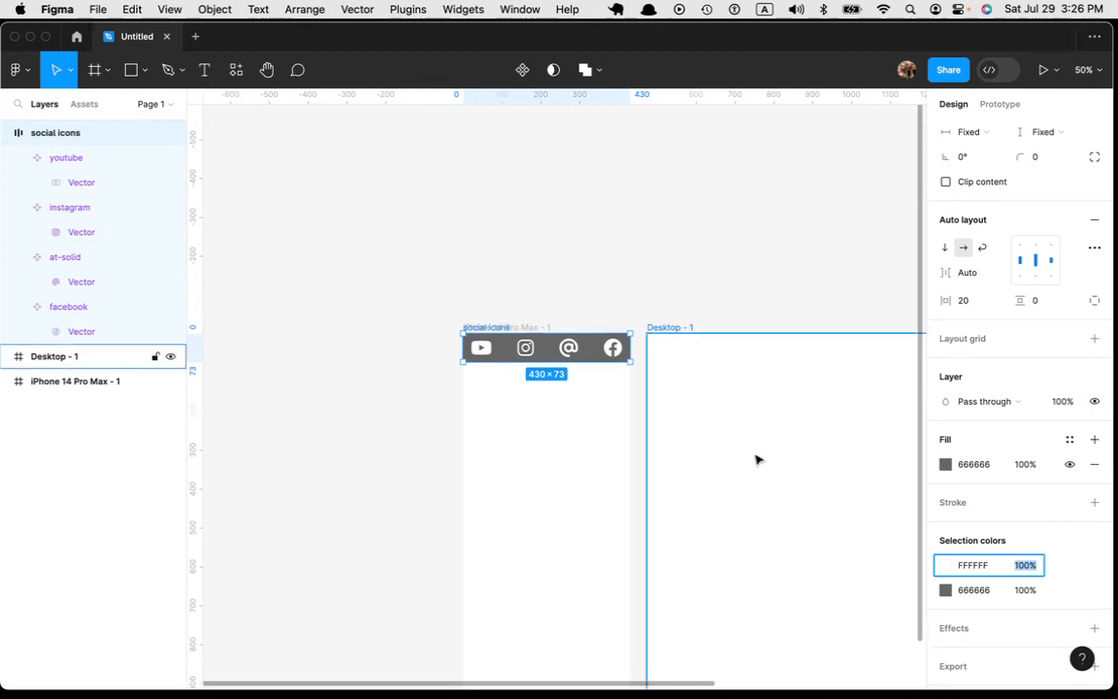
pyautogui.click(723, 261)
pyautogui.moveTo(761, 259); pyautogui.dragTo(451, 200)
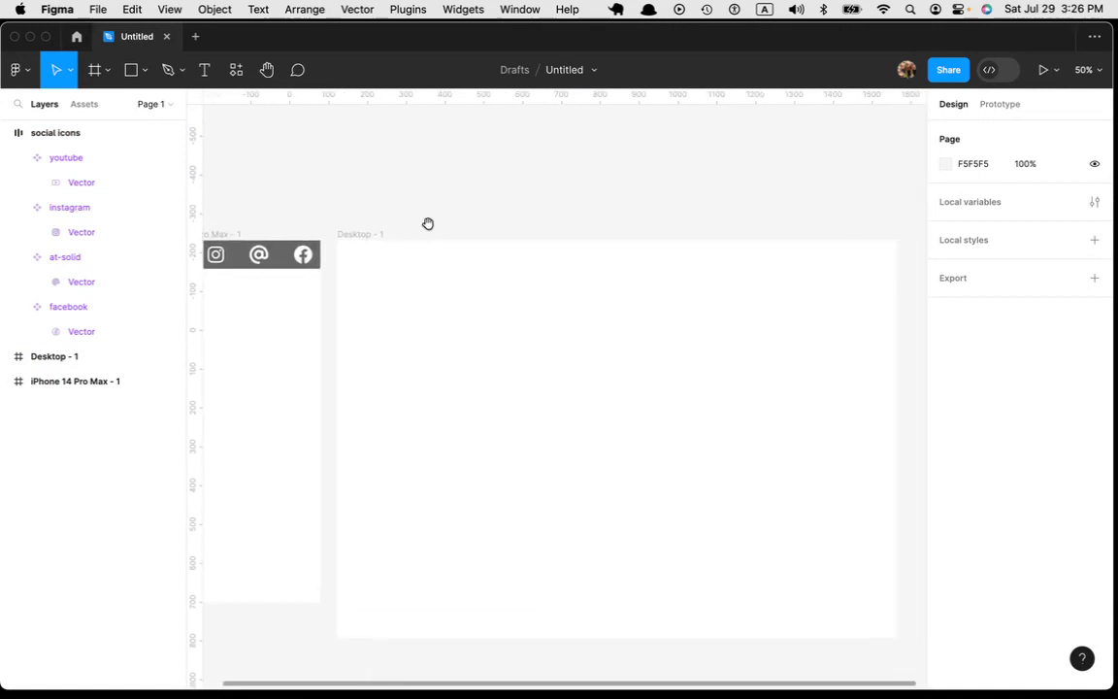
pyautogui.click(276, 252)
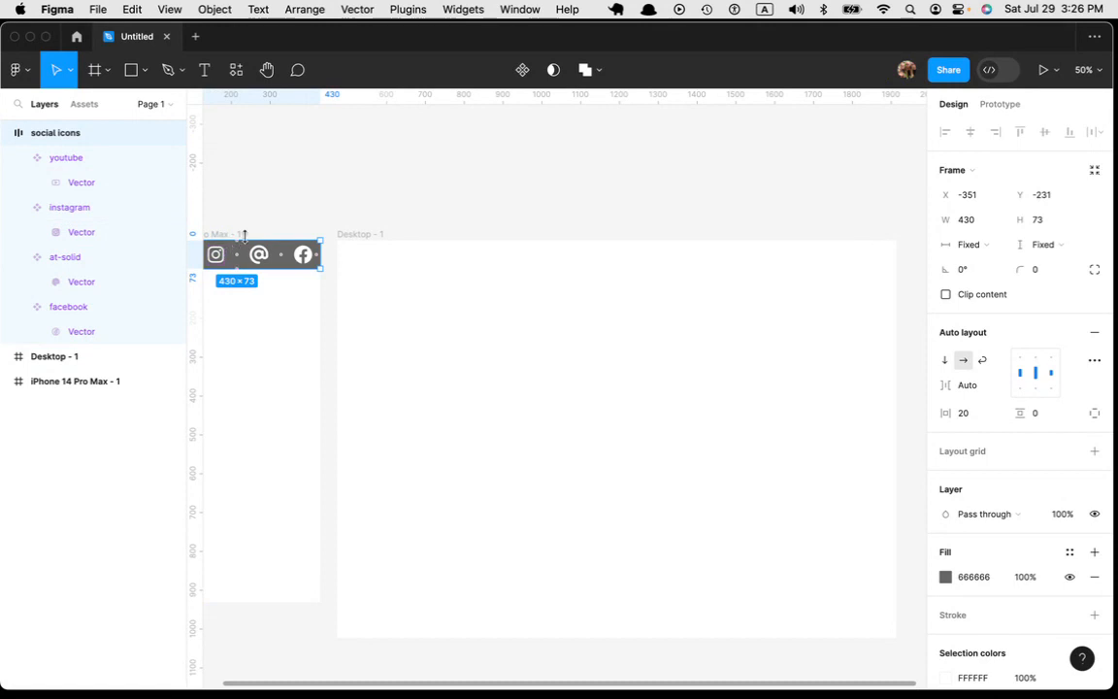
pyautogui.moveTo(247, 251); pyautogui.dragTo(658, 254)
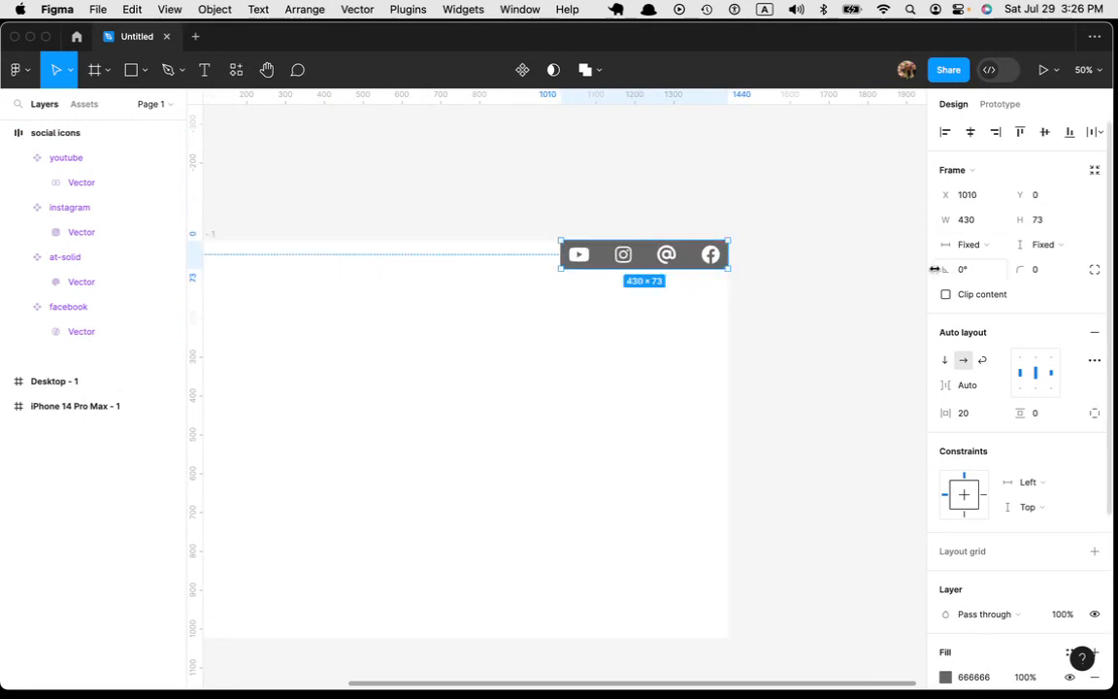
# Step: Switch the desktop copy to a vertical layout and set both its width and height to hug contents
pyautogui.click(943, 360)
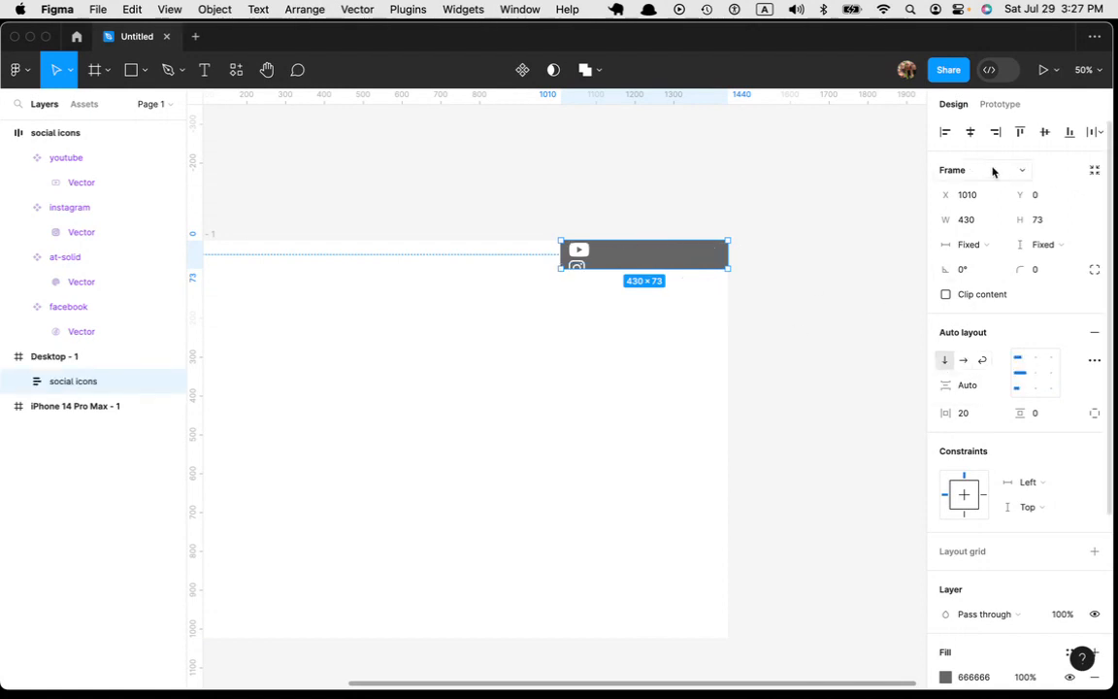
pyautogui.click(988, 245)
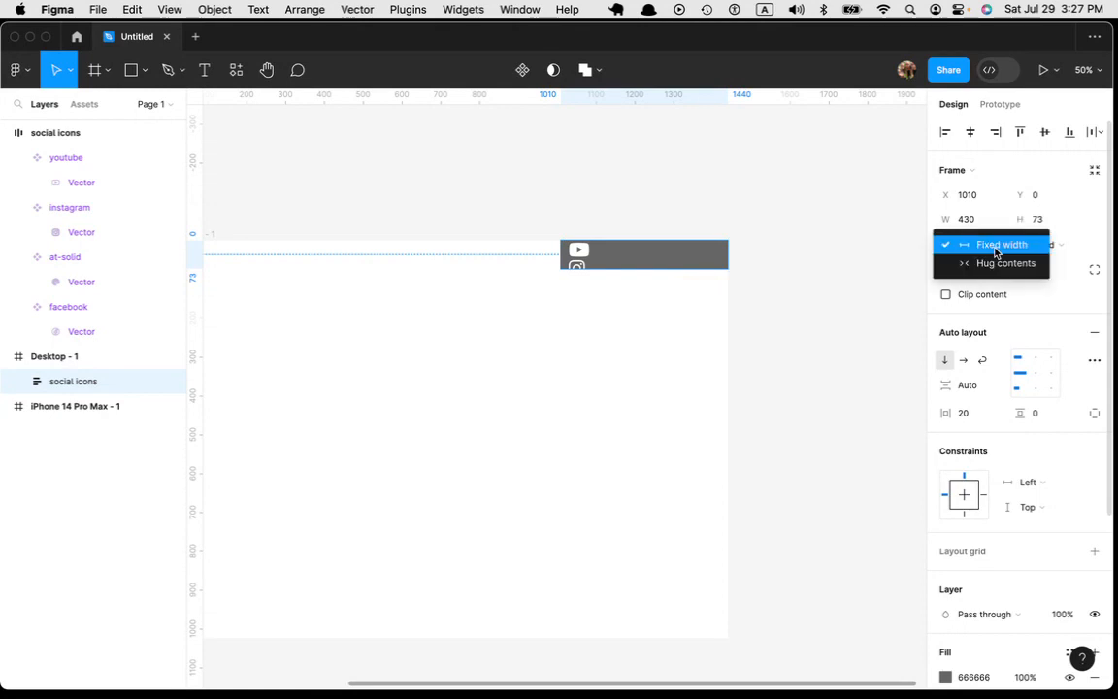
pyautogui.click(997, 264)
pyautogui.click(1067, 246)
pyautogui.click(1053, 264)
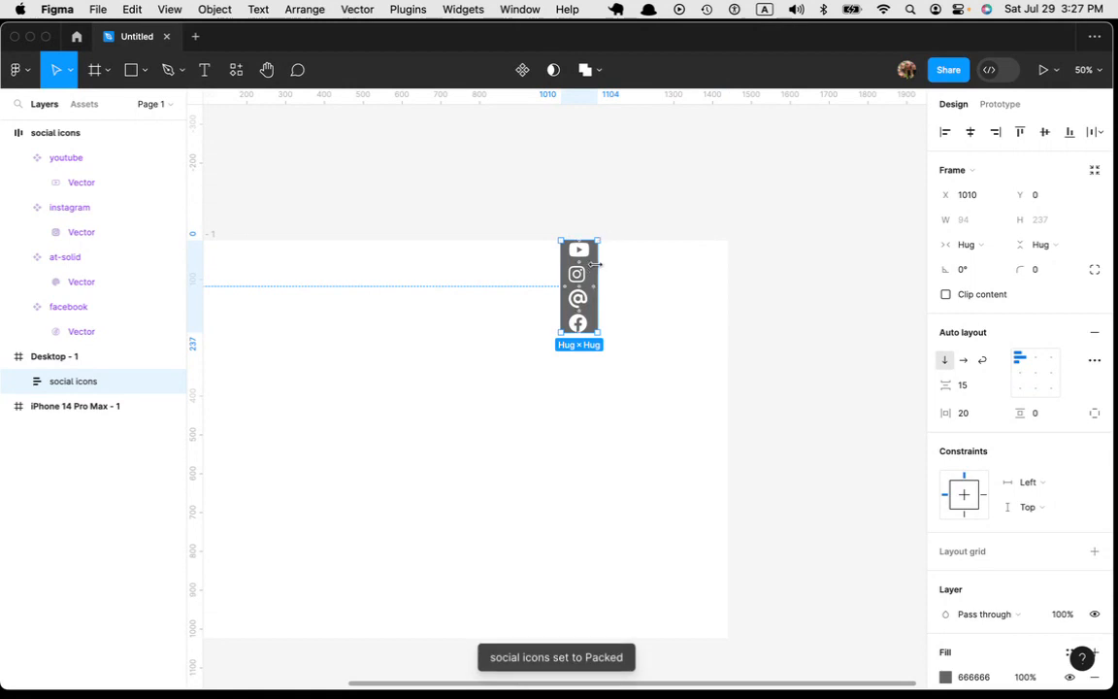
# Step: Move the vertical icon bar to the desktop frame's right edge and set its padding to 17 horizontal and 26 vertical
pyautogui.moveTo(593, 272); pyautogui.dragTo(720, 273)
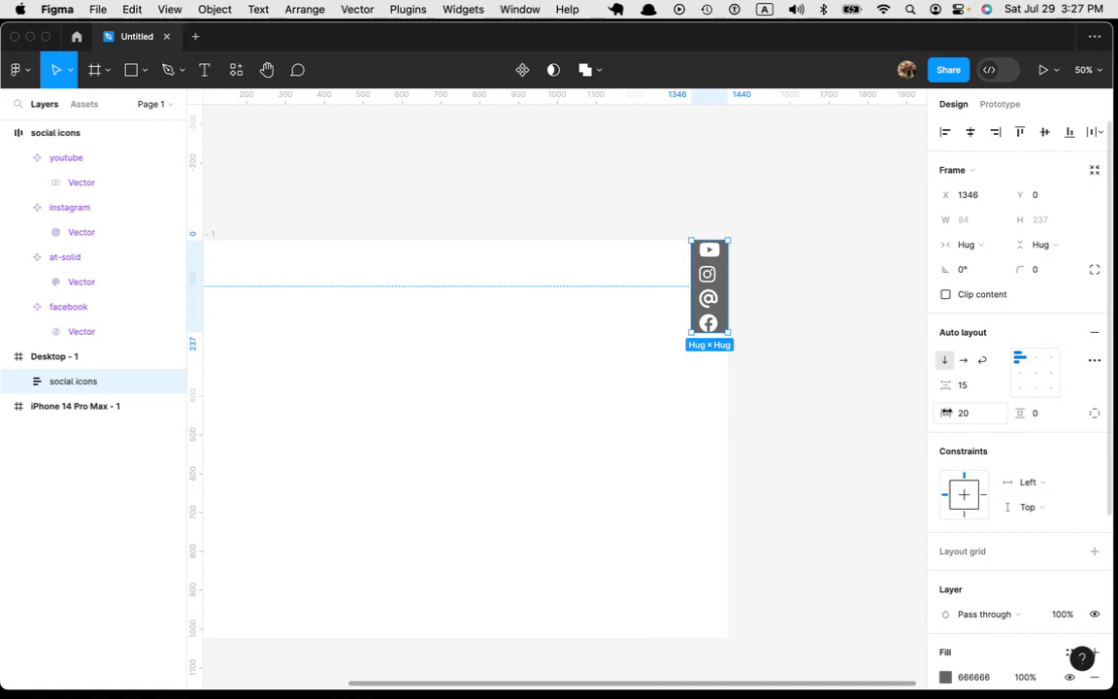
pyautogui.moveTo(947, 413)
pyautogui.mouseDown()
pyautogui.moveTo(963, 412)
pyautogui.moveTo(944, 415)
pyautogui.mouseUp()
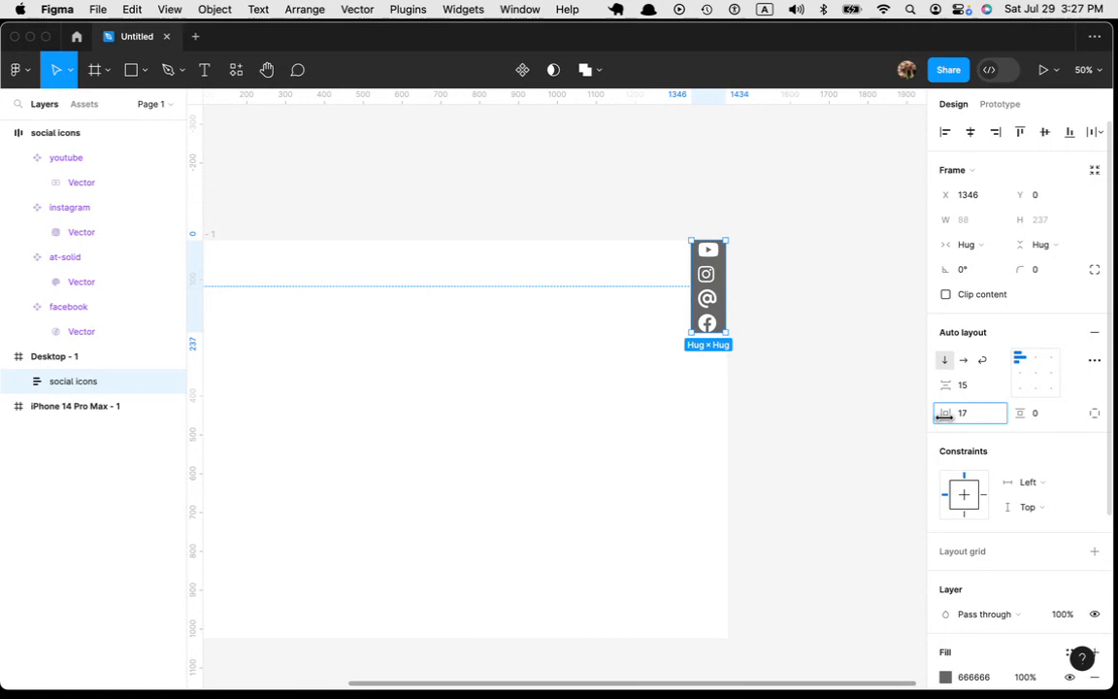
pyautogui.moveTo(1020, 412); pyautogui.dragTo(1063, 424)
# Step: Spread the bar's icons with Auto spacing over a height of 387 and center them horizontally
pyautogui.click(990, 385)
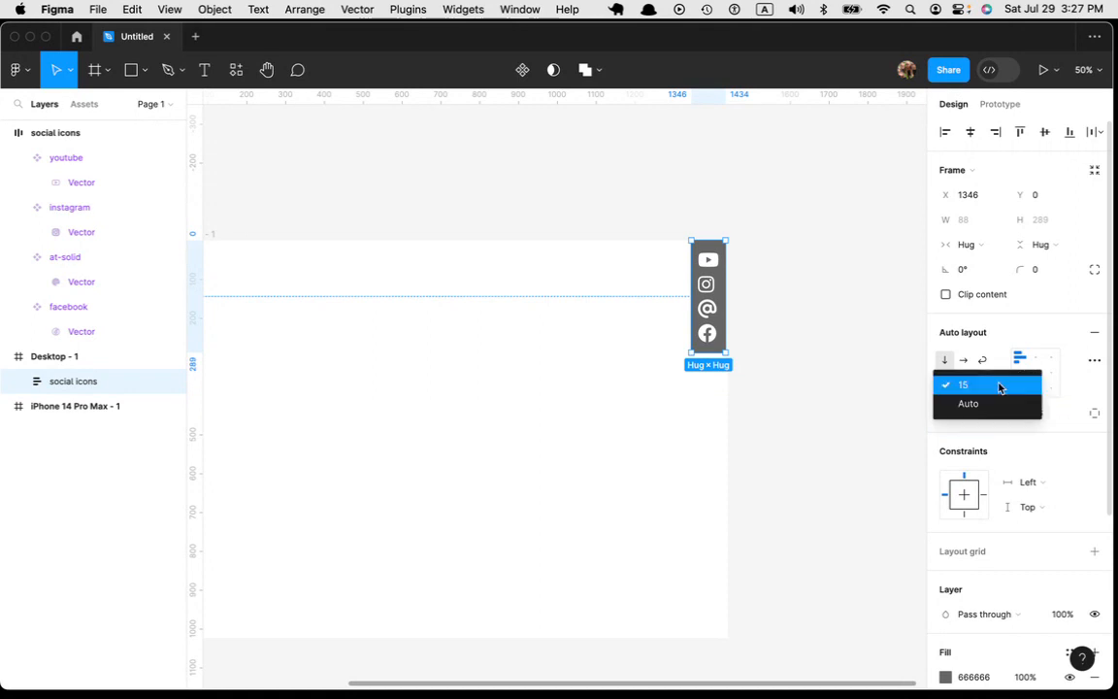
pyautogui.click(978, 412)
pyautogui.moveTo(707, 353); pyautogui.dragTo(702, 392)
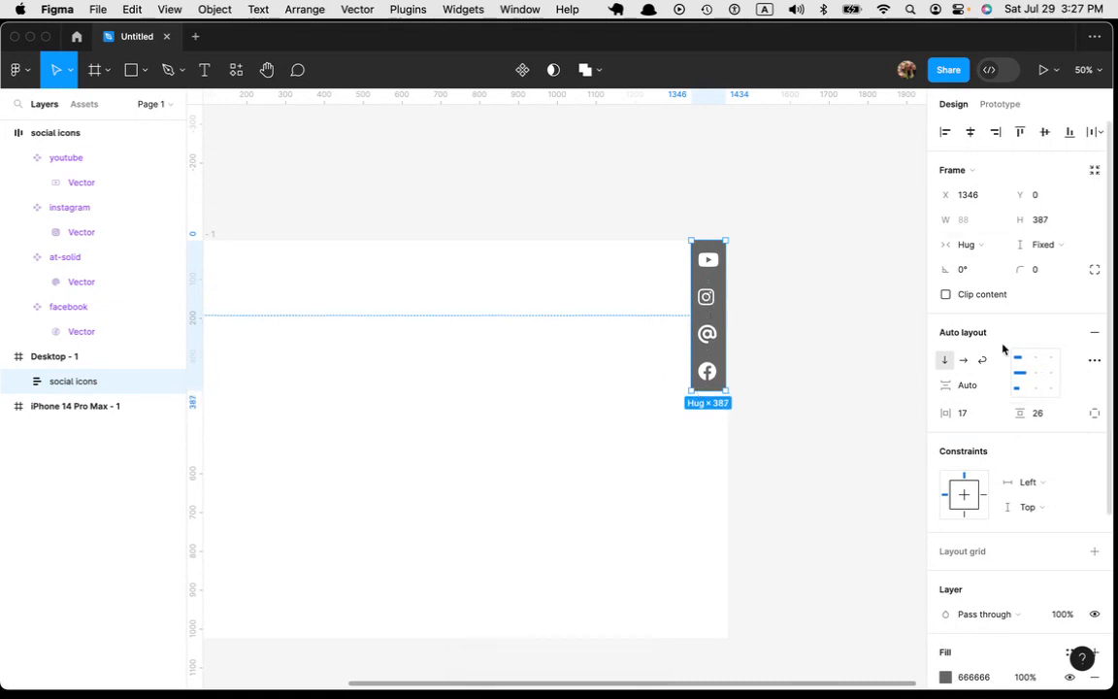
pyautogui.click(1034, 374)
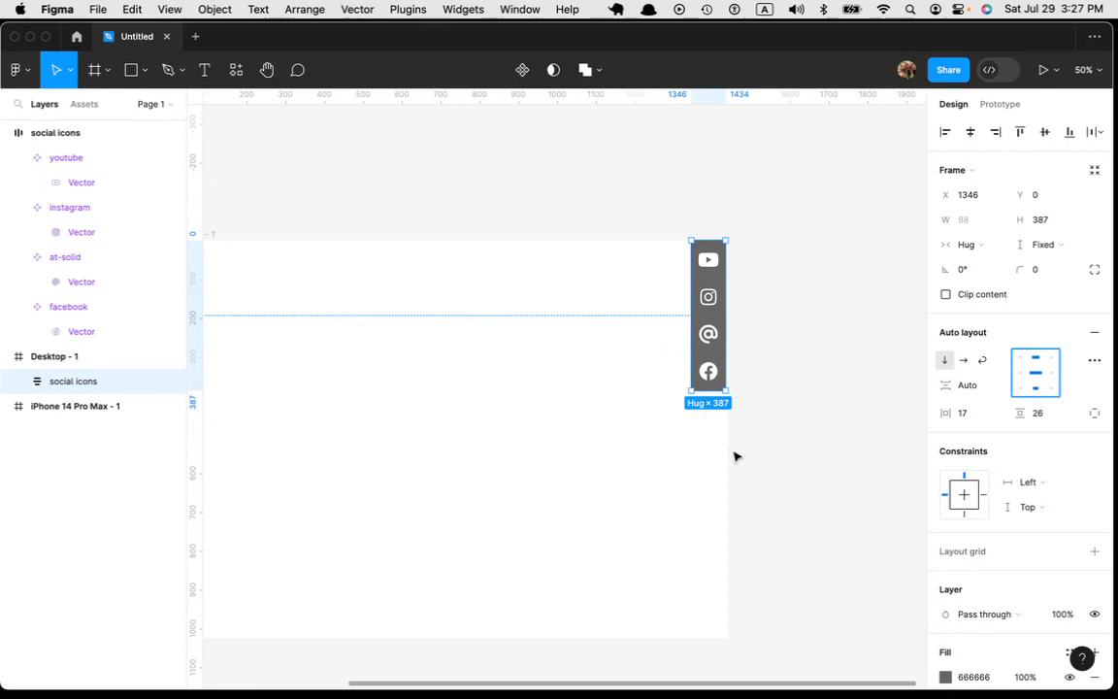
# Step: Stretch the desktop's vertical icon bar downward to a little over half the Desktop - 1 frame's height
pyautogui.scroll(5, 291, 407)
pyautogui.scroll(-6, 282, 386)
pyautogui.click(533, 634)
pyautogui.moveTo(424, 608); pyautogui.dragTo(534, 577)
pyautogui.moveTo(488, 450); pyautogui.dragTo(651, 496)
pyautogui.press('super+minus')
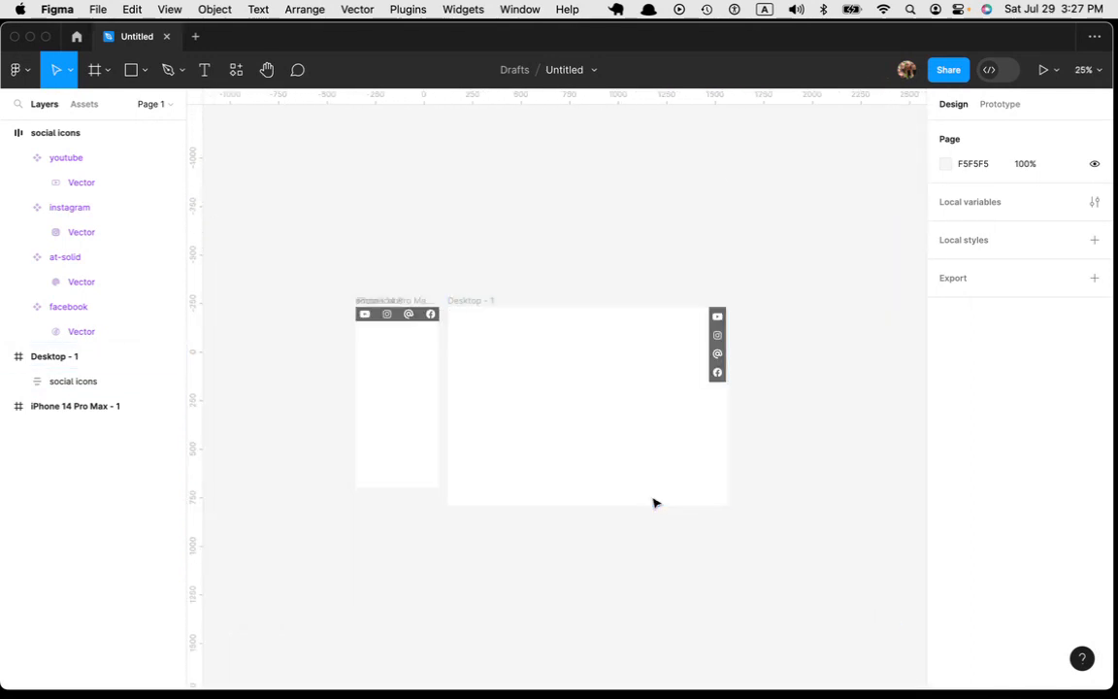
pyautogui.press('super+equal')
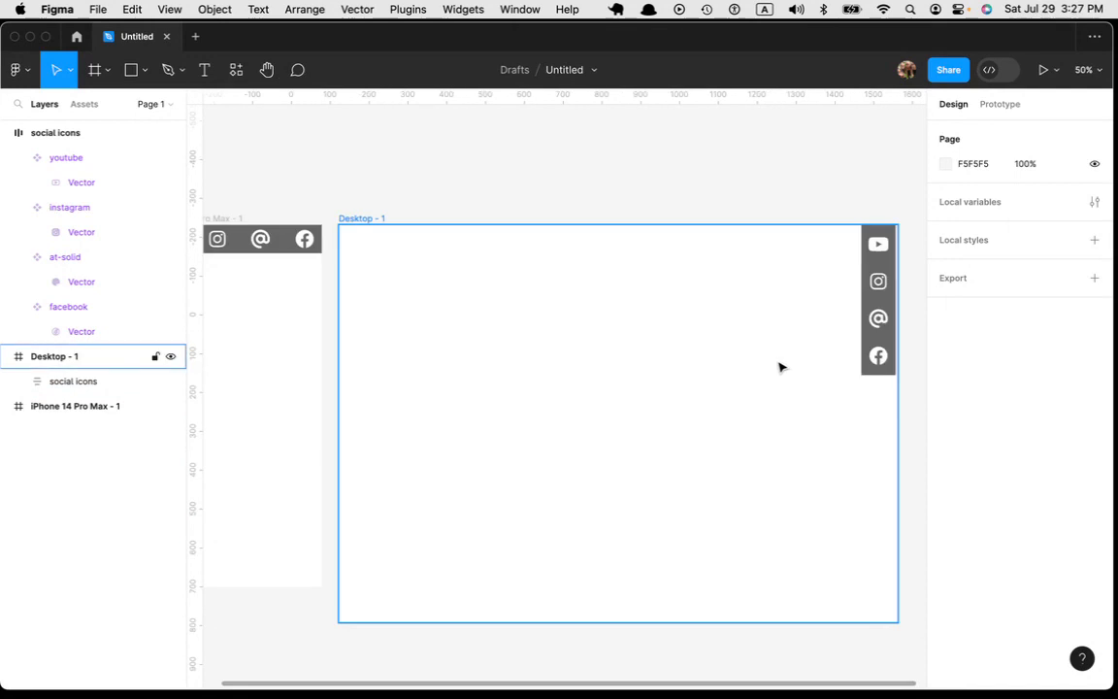
pyautogui.click(891, 335)
pyautogui.moveTo(873, 375); pyautogui.dragTo(866, 444)
pyautogui.moveTo(860, 342)
pyautogui.mouseDown()
pyautogui.moveTo(673, 337)
pyautogui.moveTo(809, 337)
pyautogui.moveTo(867, 347)
pyautogui.moveTo(858, 350)
pyautogui.mouseUp()
pyautogui.moveTo(878, 445)
pyautogui.mouseDown()
pyautogui.moveTo(878, 480)
pyautogui.moveTo(878, 448)
pyautogui.mouseUp()
pyautogui.click(808, 183)
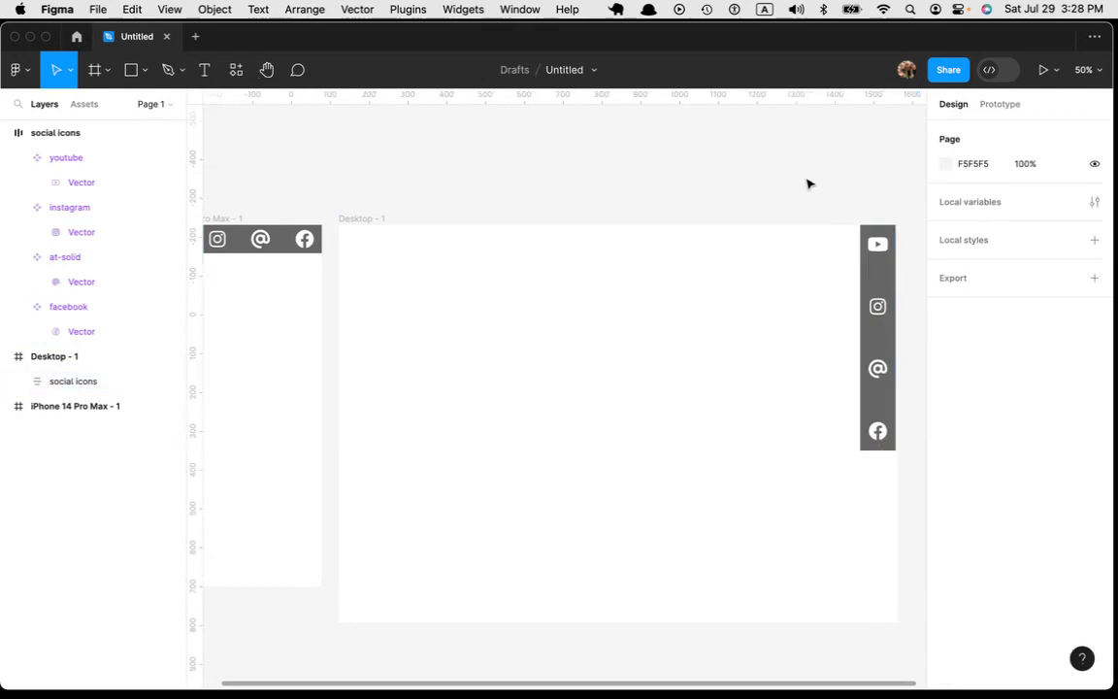